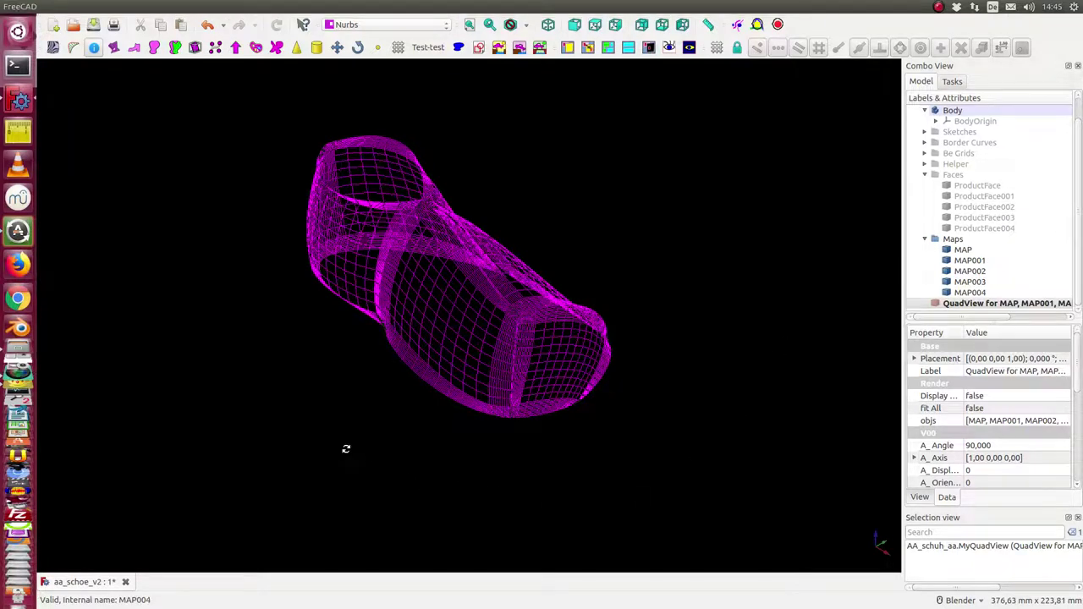
Step: Display the QuadView of the five shoe maps in four viewports, and hide it again
middle_click_drag(346, 448, 372, 457)
double_click(939, 305)
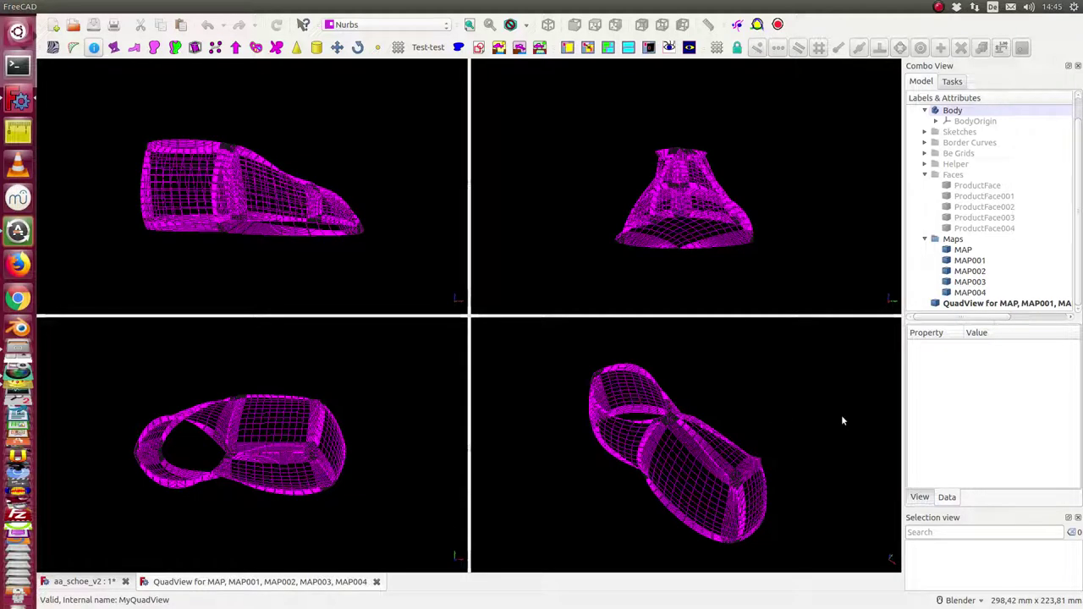
left_click(961, 307)
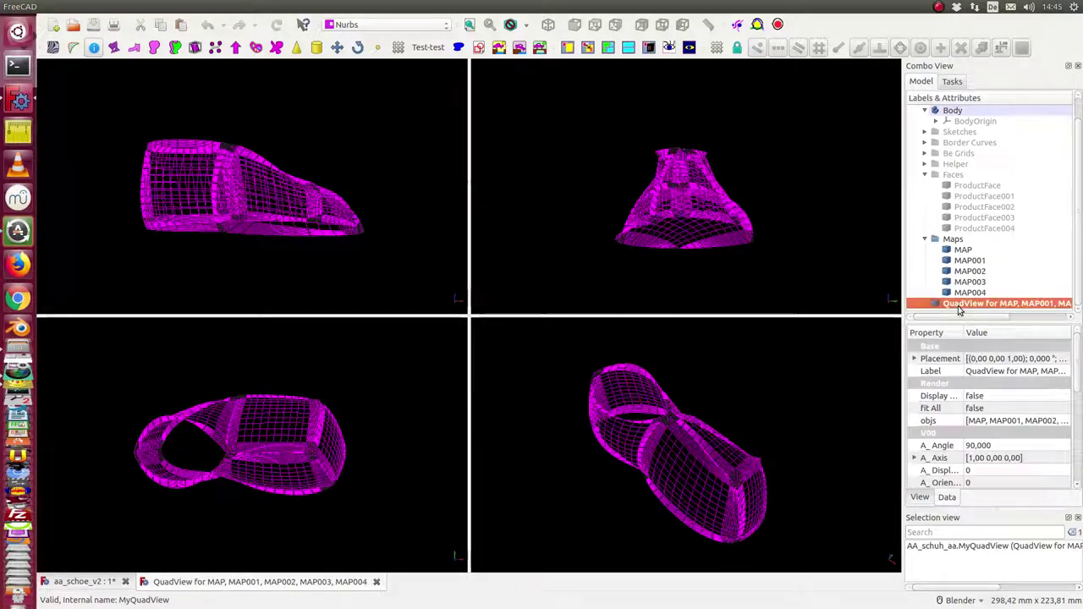
key("space")
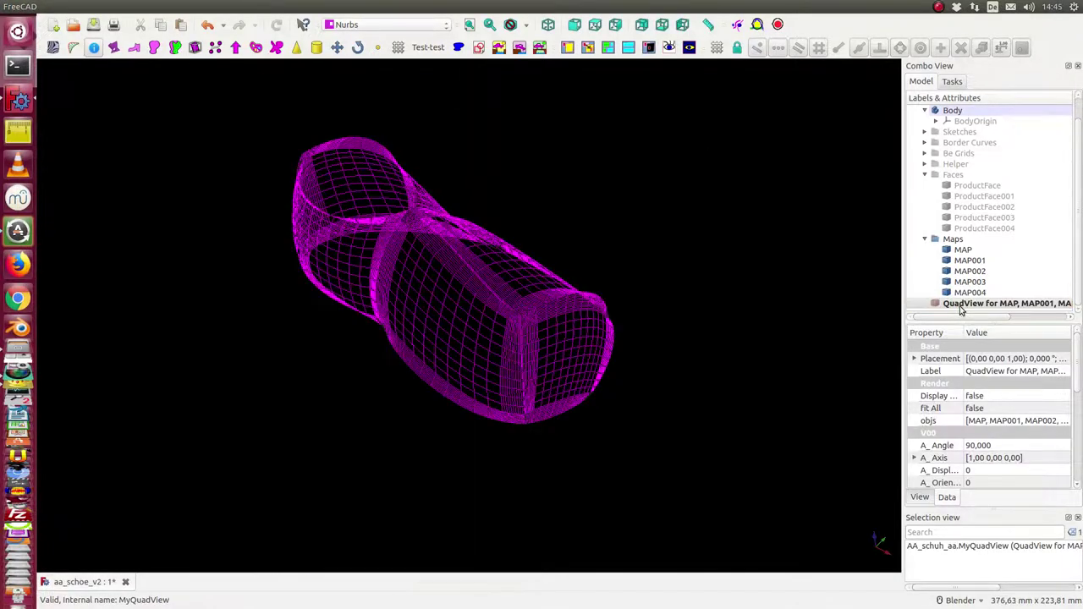
Step: Hide the Maps group and display the datum planes of the Helper group
left_click(956, 240)
key("space")
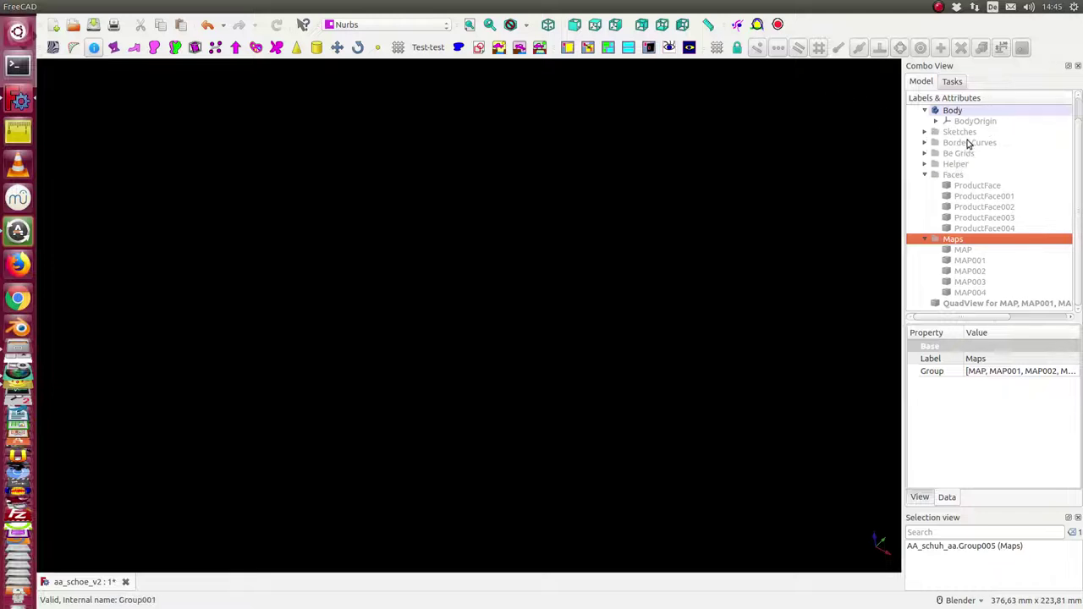
left_click(960, 163)
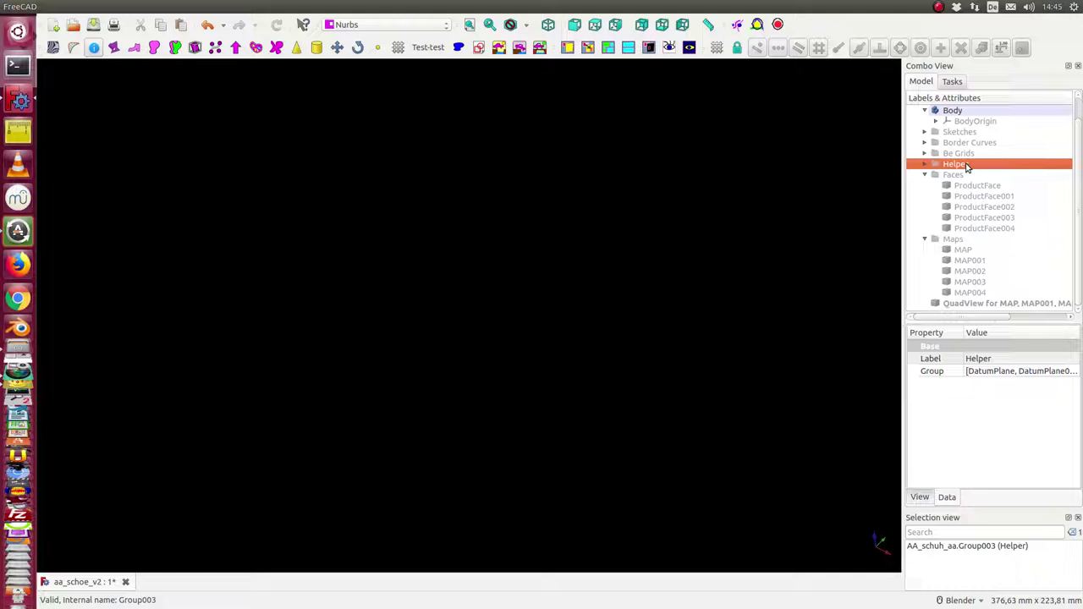
key("space")
middle_click_drag(399, 386, 686, 314)
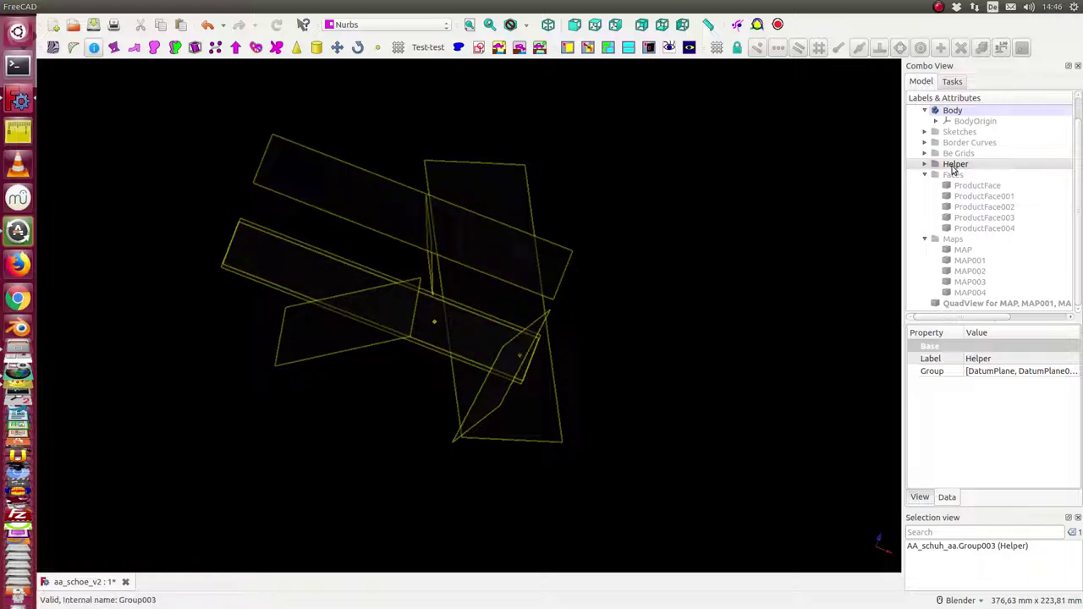
Step: Expand the Sketches group and make all its sketches visible
left_click(925, 132)
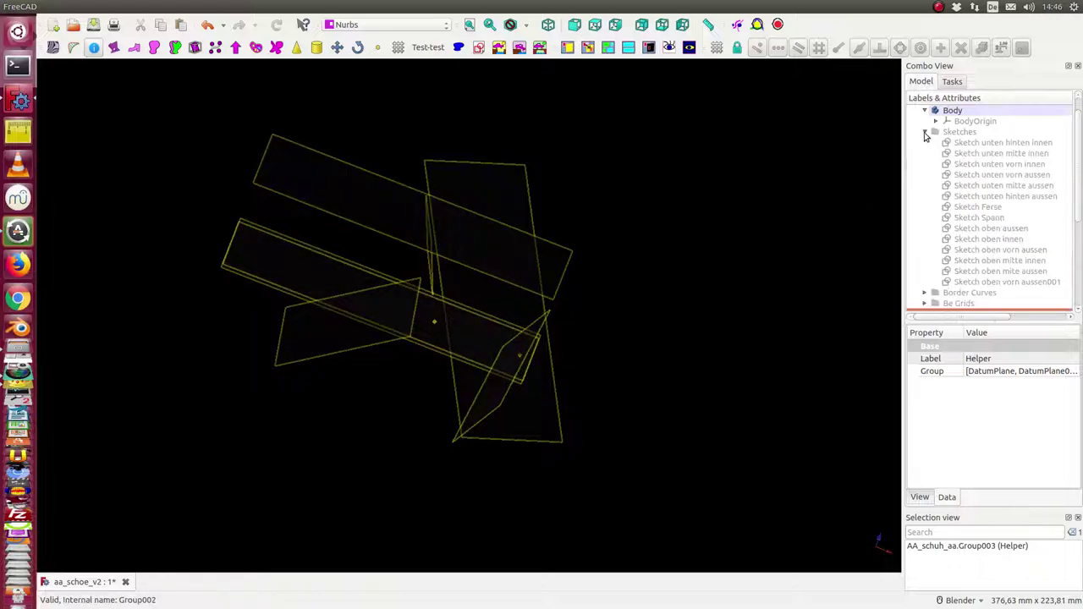
left_click(956, 132)
key("space")
mouse_move(772, 217)
middle_mouse_down()
mouse_move(699, 280)
mouse_move(655, 278)
mouse_move(628, 252)
mouse_move(781, 222)
middle_mouse_up()
Step: Hide the Helper group and examine the shoe's sketch polygons from several sides
scroll(981, 216, "down", 3)
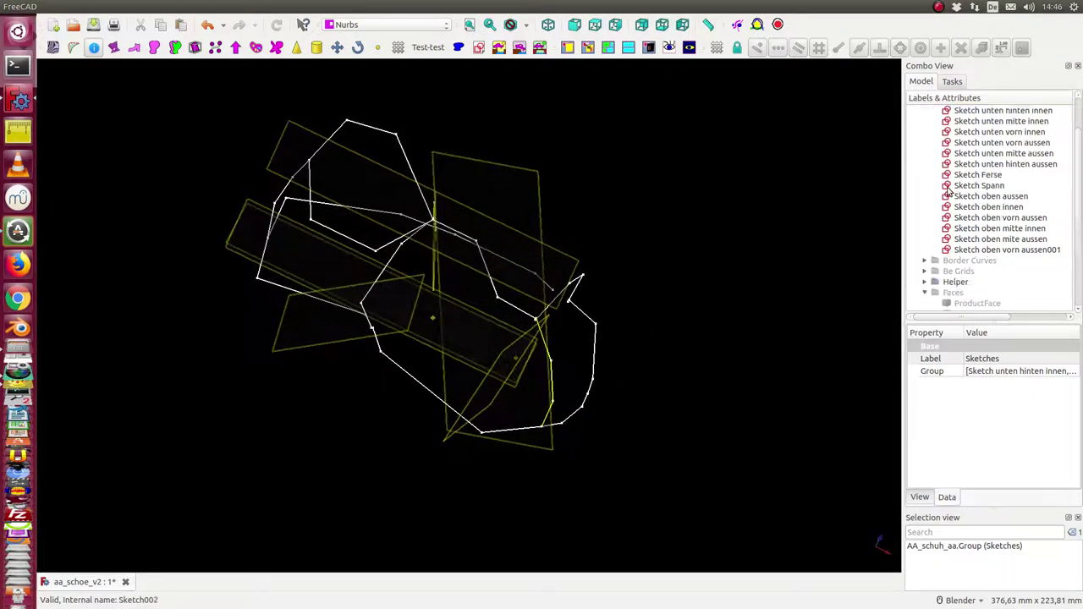
left_click(955, 218)
key("space")
mouse_move(799, 276)
middle_mouse_down()
mouse_move(643, 380)
mouse_move(617, 341)
mouse_move(726, 276)
mouse_move(785, 327)
mouse_move(694, 416)
mouse_move(494, 432)
mouse_move(473, 425)
mouse_move(696, 367)
mouse_move(436, 321)
mouse_move(464, 261)
middle_mouse_up()
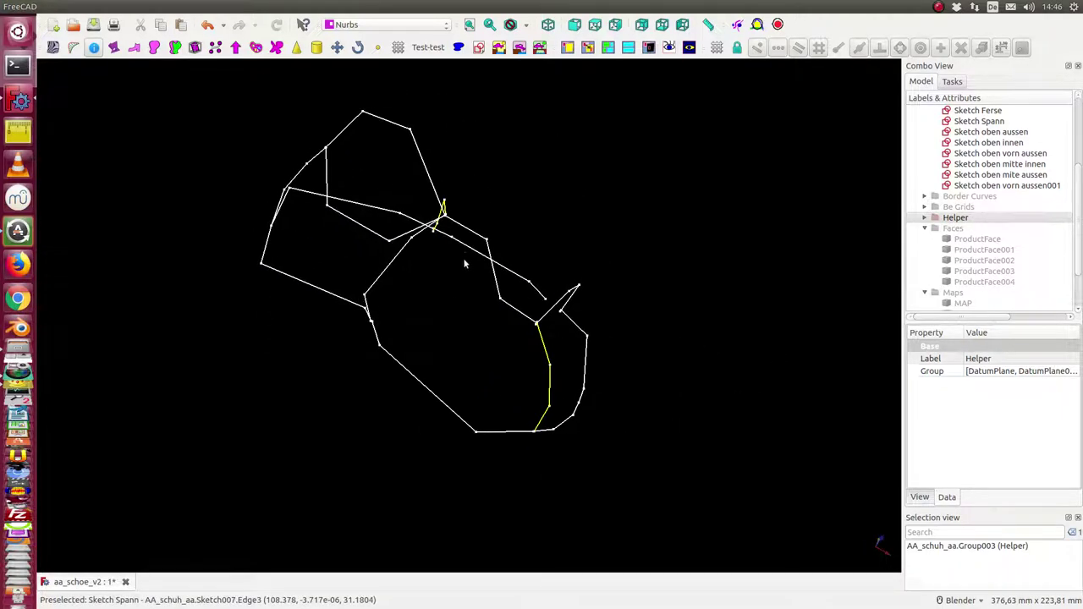
mouse_move(446, 221)
middle_mouse_down()
mouse_move(423, 310)
mouse_move(531, 289)
mouse_move(573, 295)
mouse_move(586, 262)
mouse_move(648, 278)
mouse_move(515, 272)
mouse_move(446, 349)
mouse_move(441, 310)
middle_mouse_up()
middle_click_drag(298, 431, 240, 363)
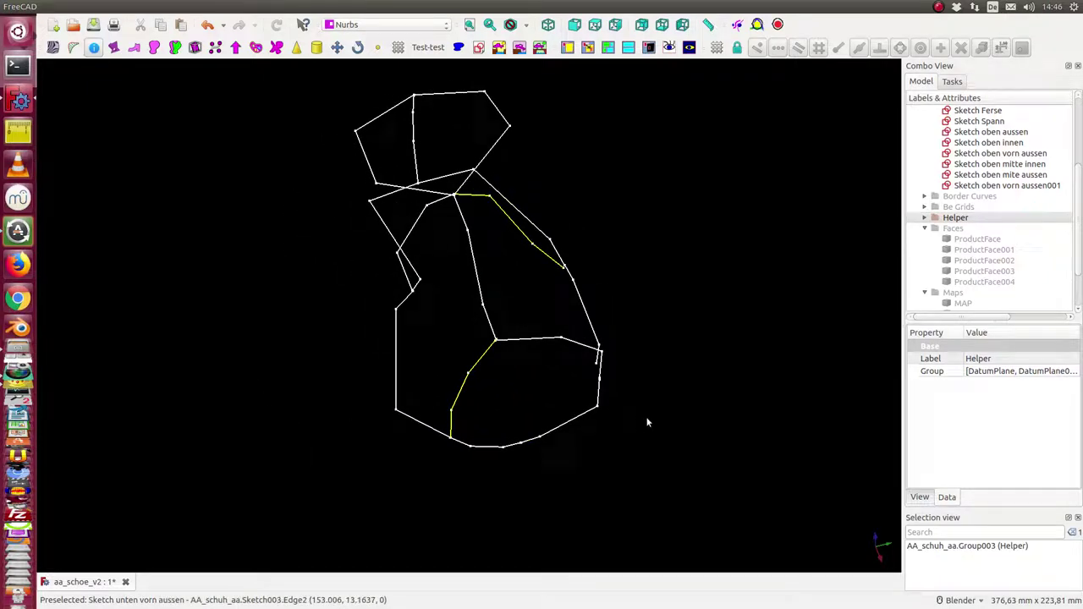
middle_click_drag(646, 423, 552, 406)
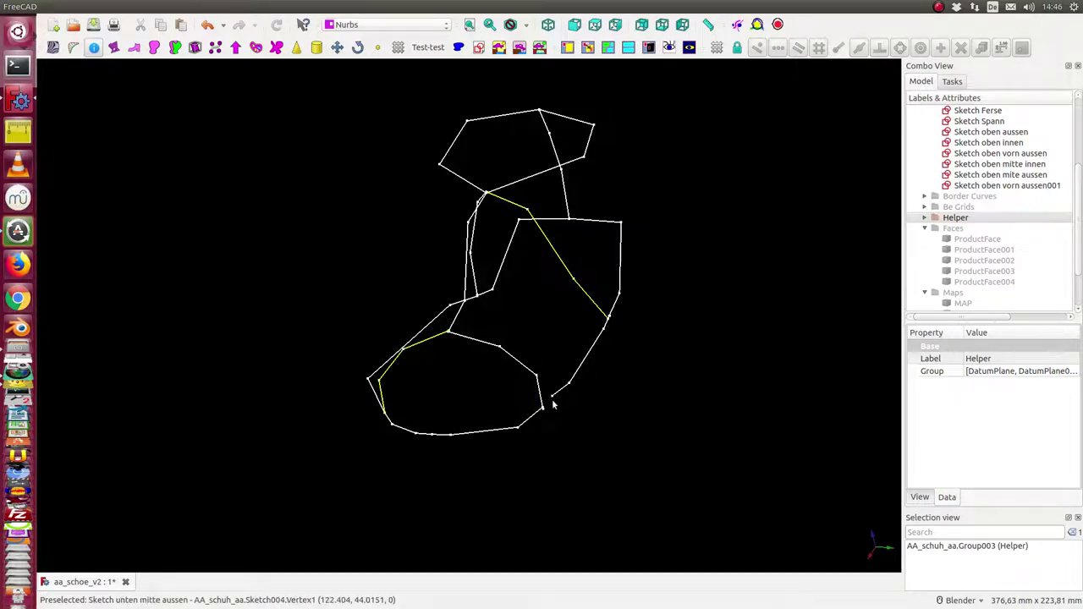
mouse_move(508, 411)
middle_mouse_down()
mouse_move(689, 395)
mouse_move(687, 301)
middle_mouse_up()
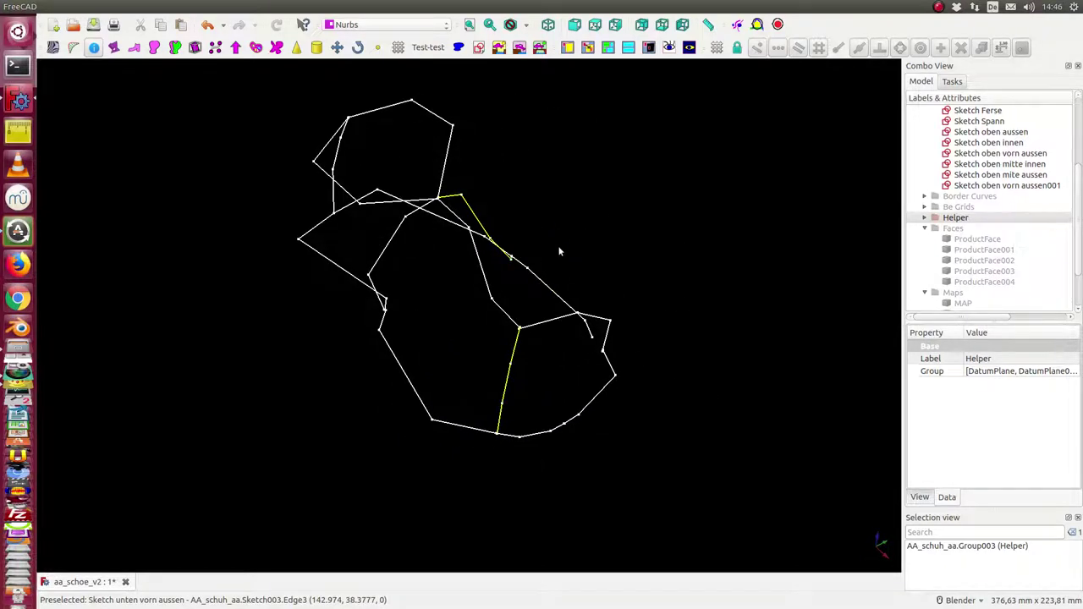
mouse_move(322, 257)
middle_mouse_down()
mouse_move(242, 278)
mouse_move(239, 353)
mouse_move(297, 363)
mouse_move(857, 242)
middle_mouse_up()
Step: Make the Border Curves group visible and hide the Sketches group so only the curves are displayed
scroll(992, 181, "up", 1)
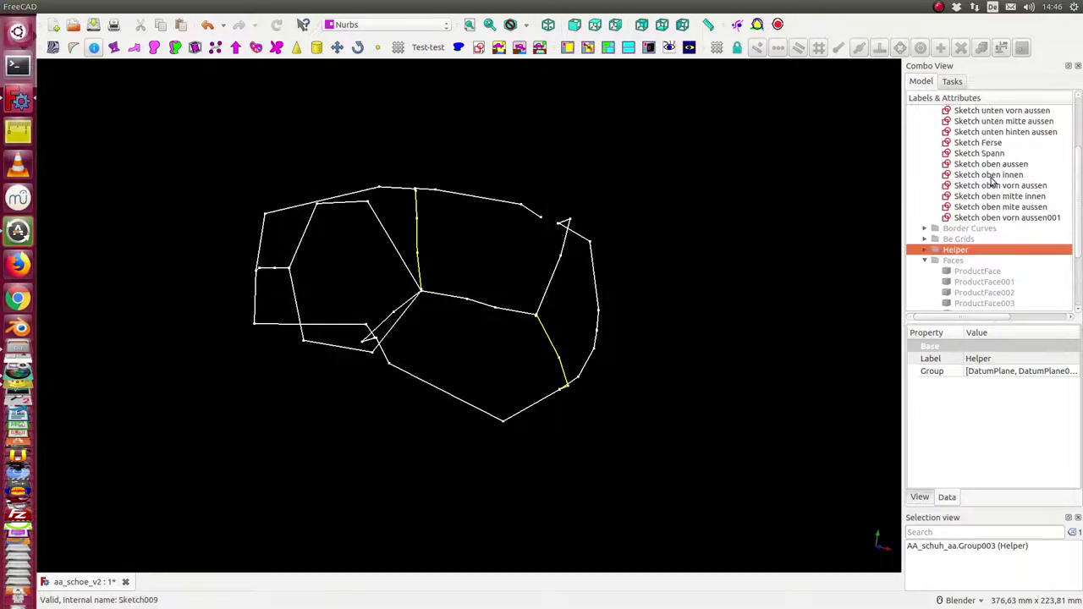
left_click(964, 230)
mouse_move(349, 483)
middle_mouse_down()
mouse_move(372, 414)
mouse_move(346, 341)
mouse_move(281, 341)
mouse_move(237, 361)
middle_mouse_up()
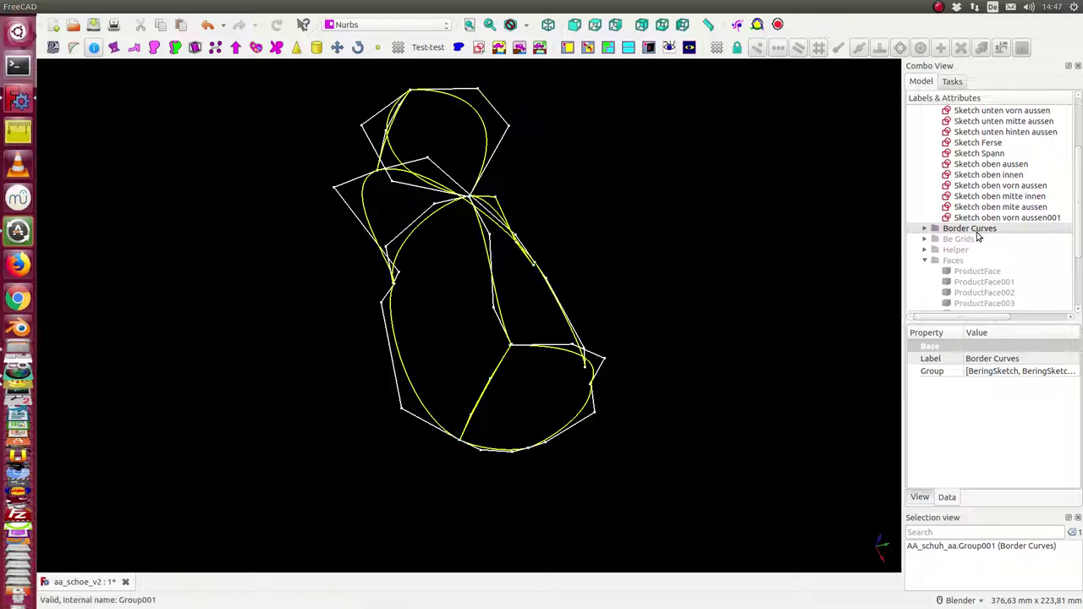
scroll(977, 225, "up", 3)
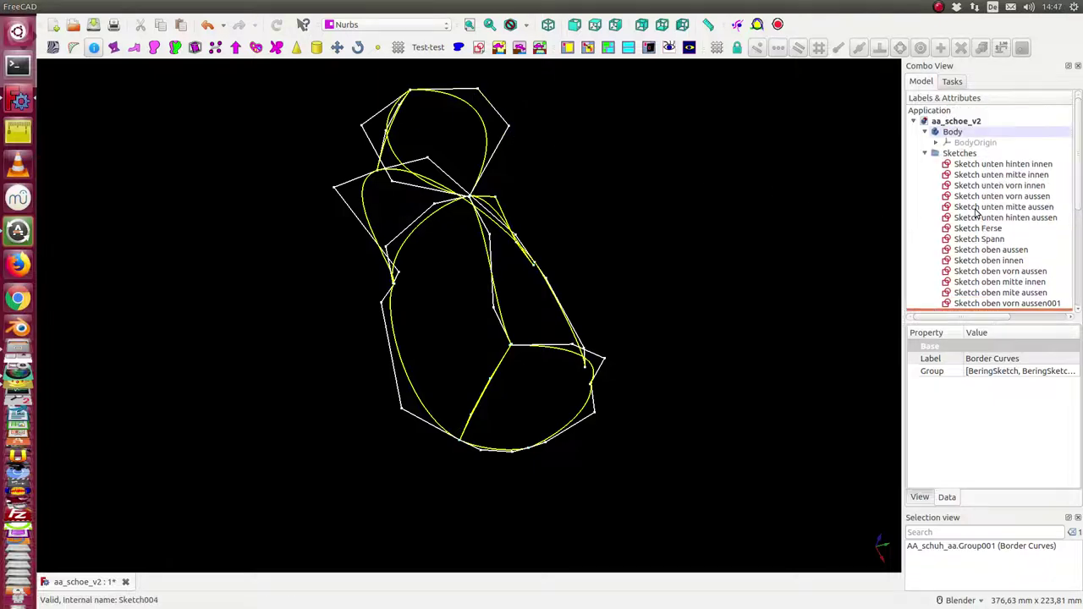
left_click(957, 153)
key("space")
mouse_move(709, 339)
middle_mouse_down()
mouse_move(519, 302)
mouse_move(641, 244)
mouse_move(218, 426)
mouse_move(609, 365)
mouse_move(701, 426)
mouse_move(578, 505)
mouse_move(399, 452)
mouse_move(541, 381)
middle_mouse_up()
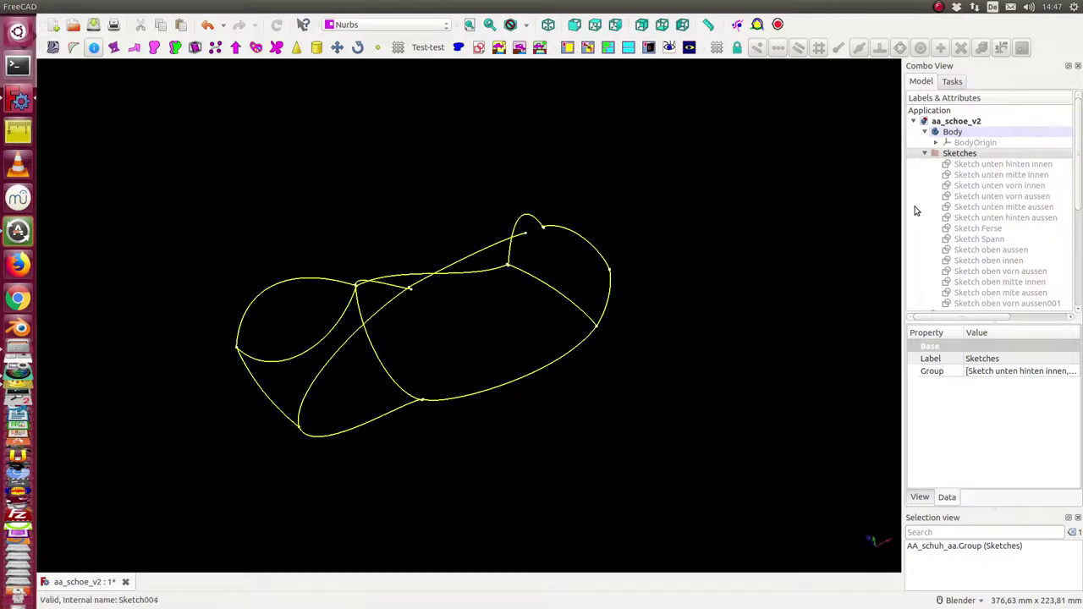
Step: Switch the 3D view's light on and collapse the Sketches group in the model tree
left_click(669, 49)
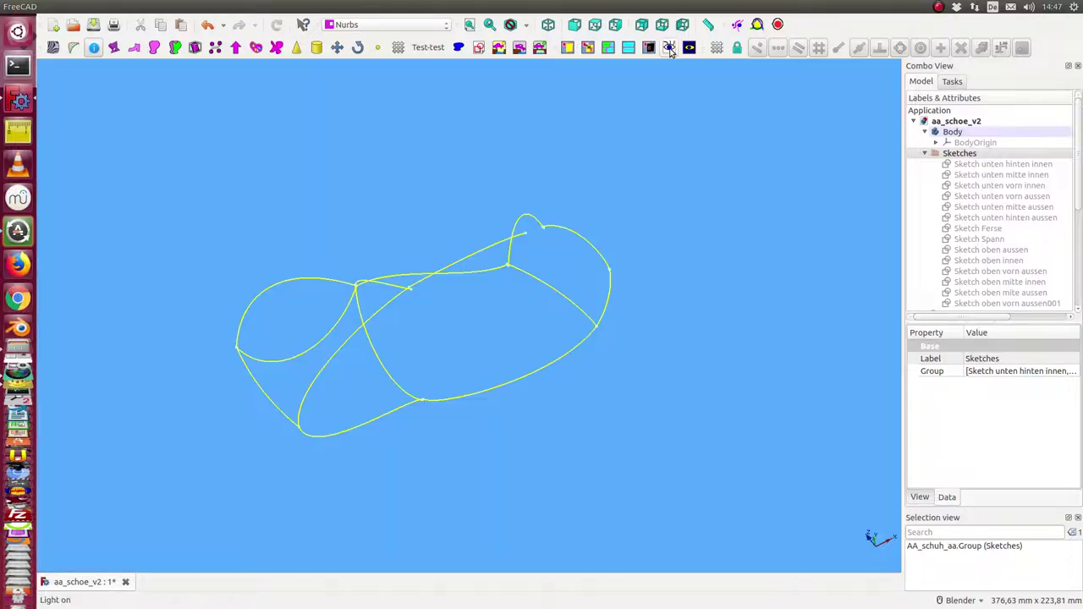
scroll(931, 186, "down", 4)
scroll(926, 169, "up", 4)
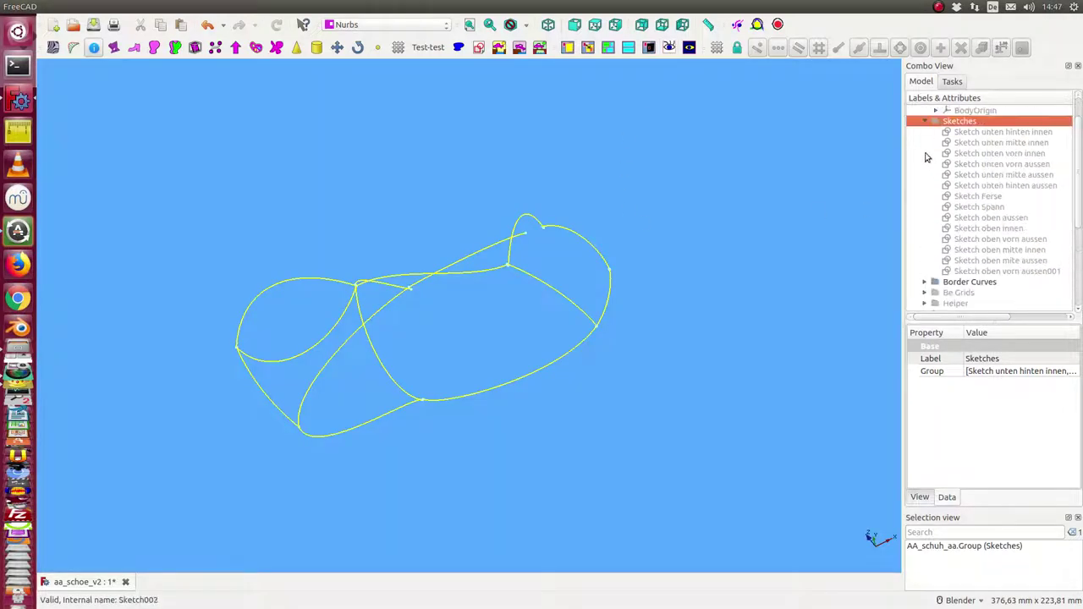
left_click(925, 154)
scroll(931, 170, "down", 1)
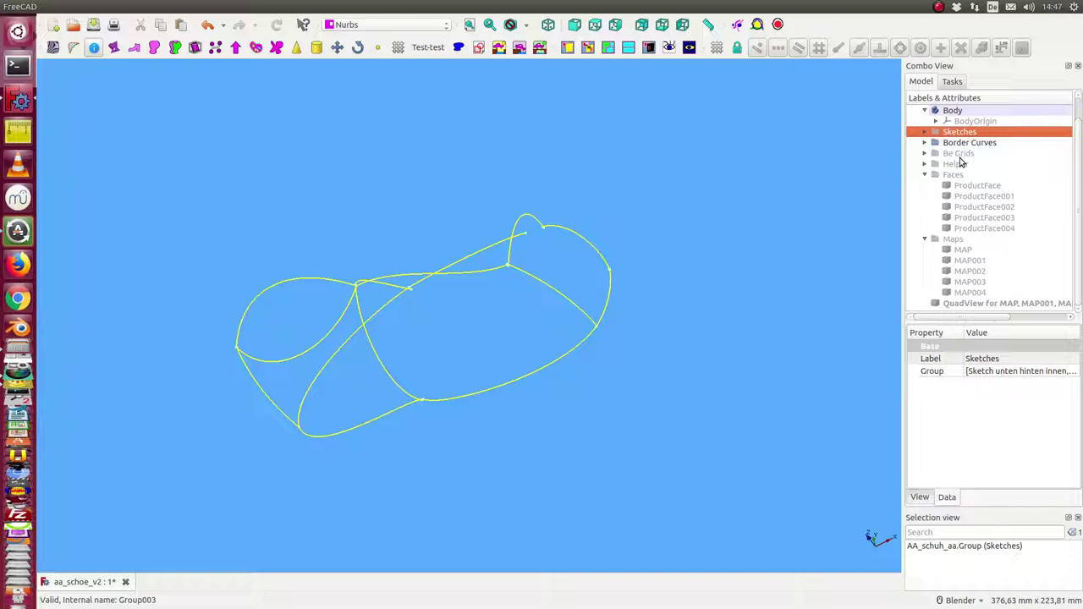
Step: Make the Faces group visible and examine the shoe's surface patches from several angles
left_click(954, 176)
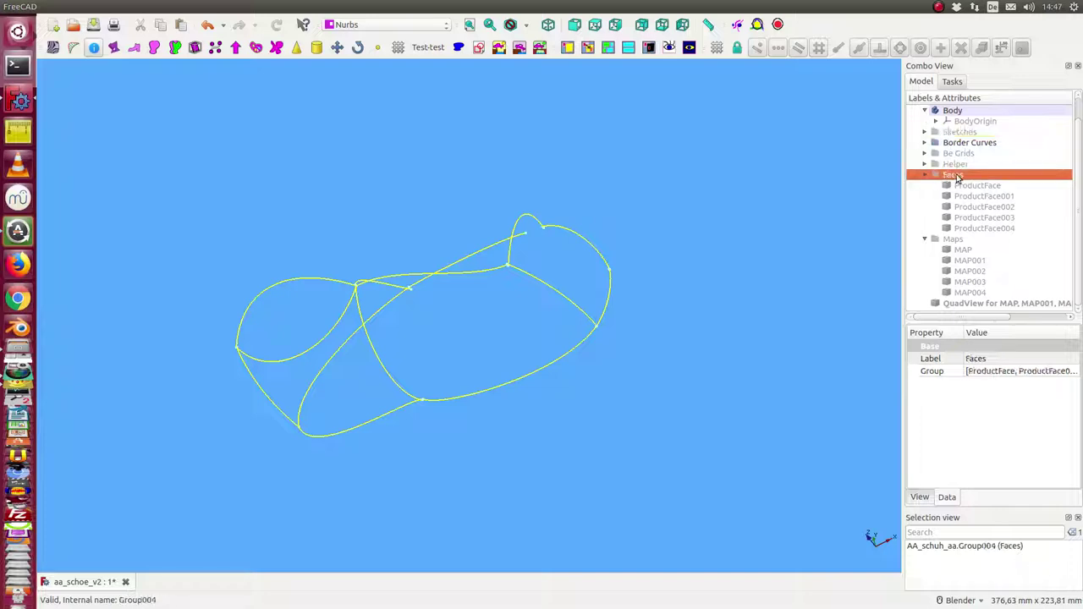
key("space")
mouse_move(457, 474)
middle_mouse_down()
mouse_move(411, 474)
mouse_move(341, 420)
mouse_move(306, 476)
middle_mouse_up()
middle_click_drag(583, 448, 388, 446)
scroll(390, 445, "up", 2)
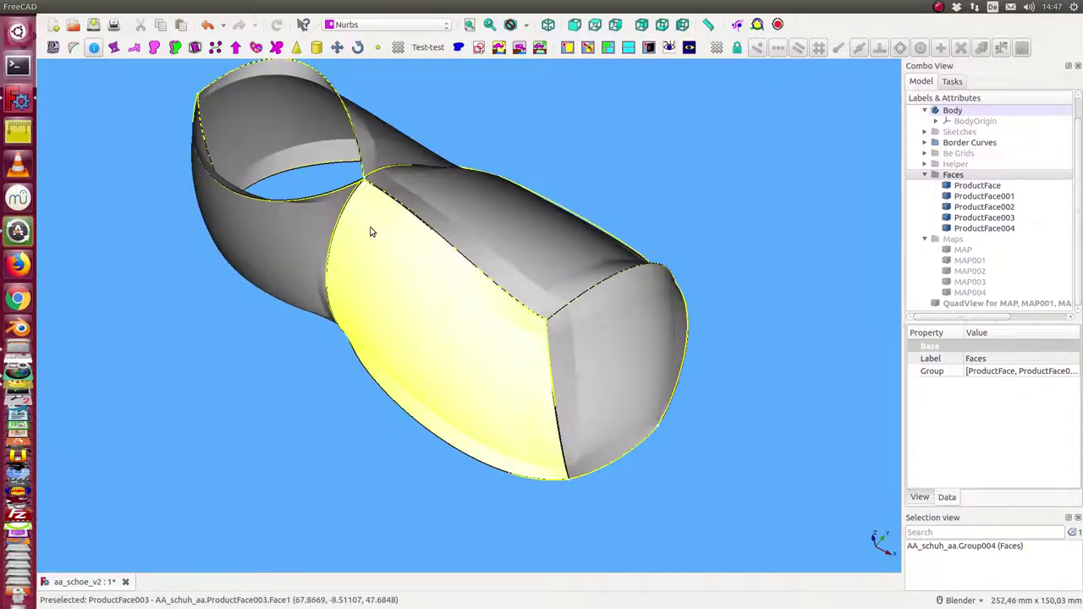
middle_click_drag(260, 252, 438, 206)
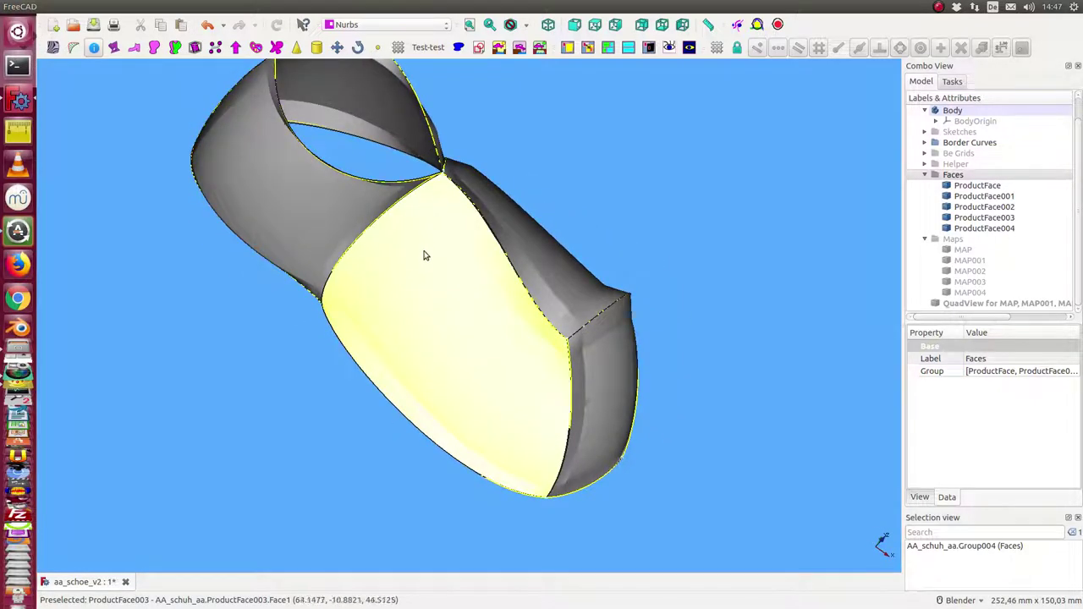
middle_click_drag(630, 379, 605, 338)
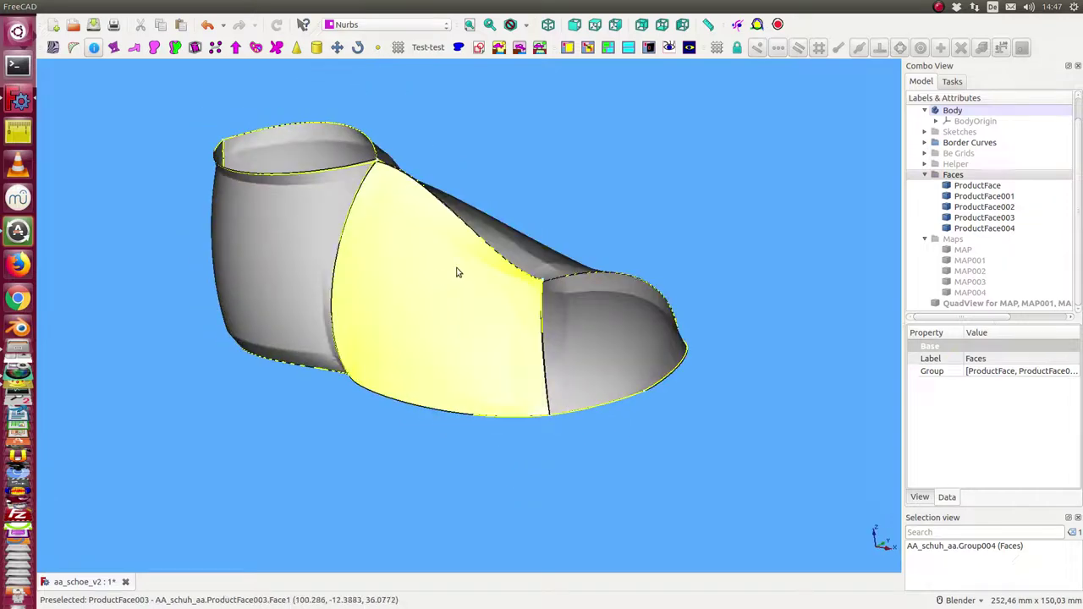
middle_click_drag(562, 202, 631, 269)
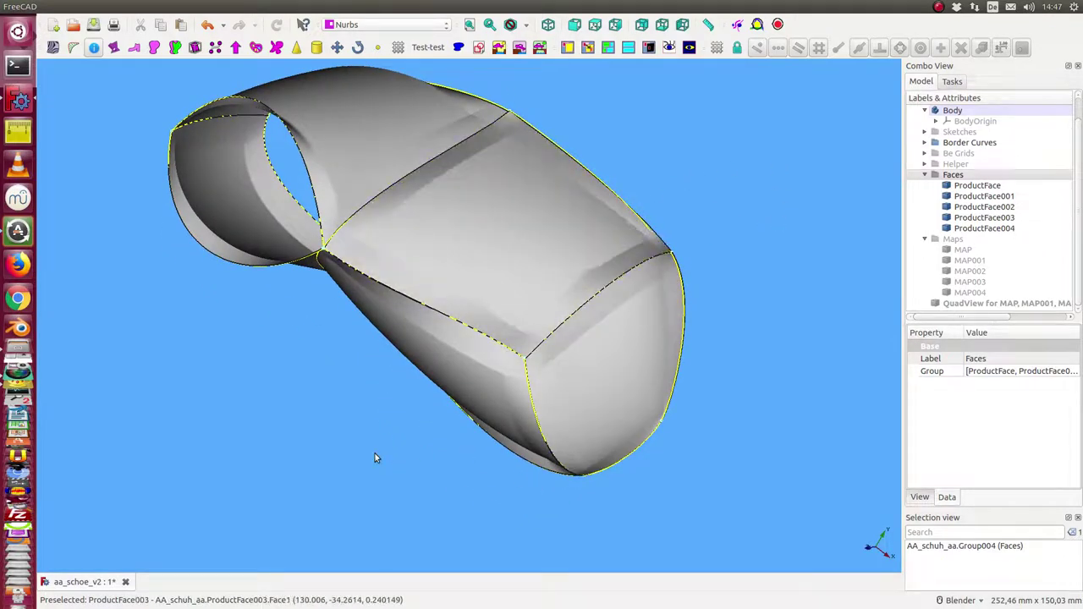
middle_click_drag(378, 458, 537, 355)
middle_click_drag(385, 220, 358, 426)
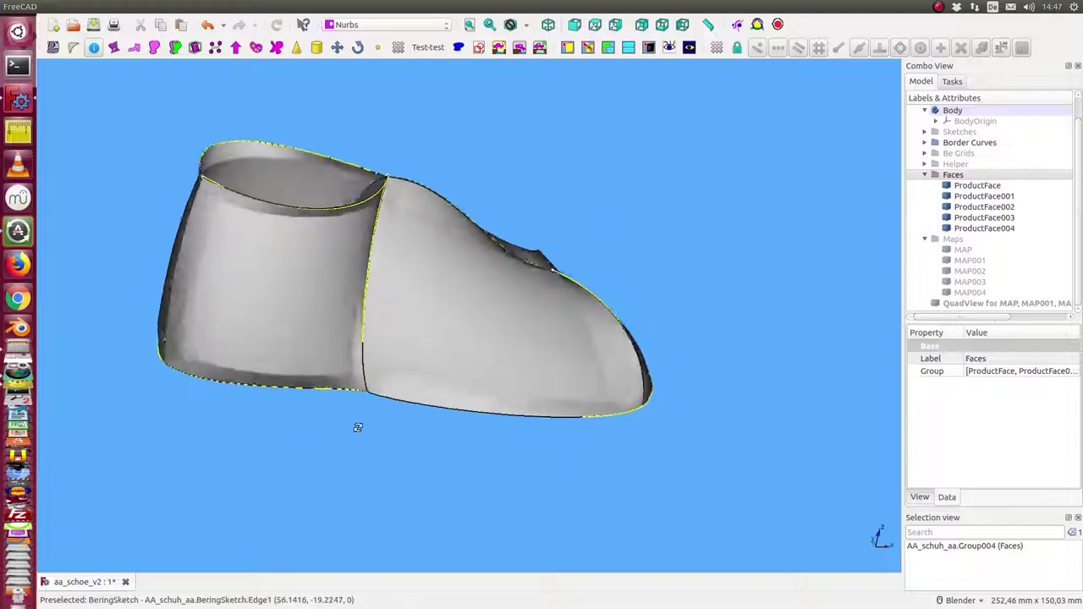
Step: Toggle the Faces group off and on, and inspect the shoe's open underside and upper patches
key("space")
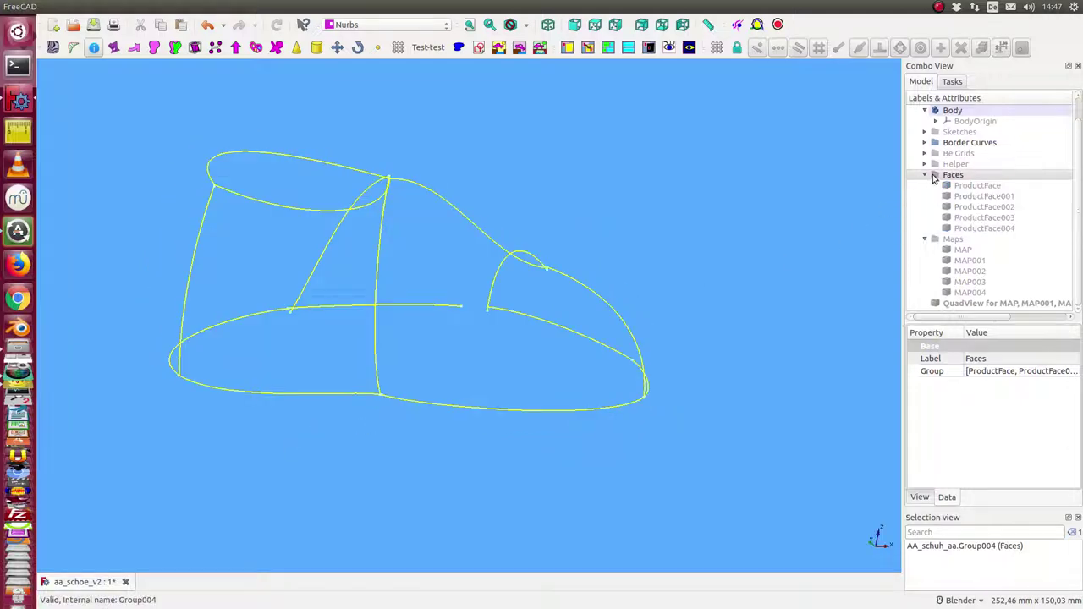
key("space")
middle_click_drag(760, 204, 428, 189)
scroll(450, 279, "up", 3)
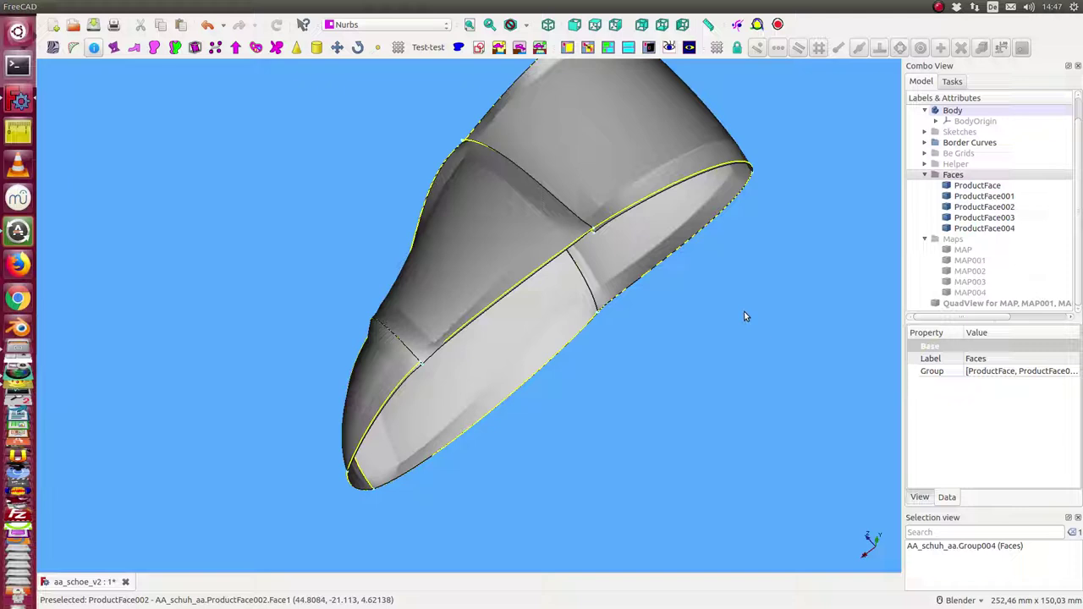
scroll(746, 313, "down", 5)
middle_click_drag(736, 314, 887, 265)
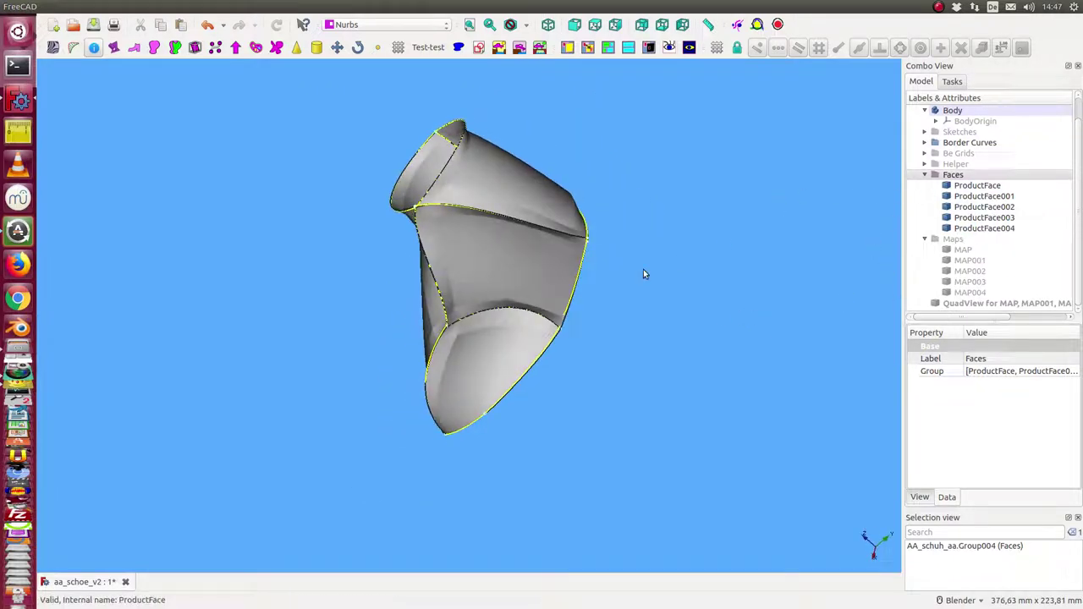
middle_click_drag(643, 273, 723, 302)
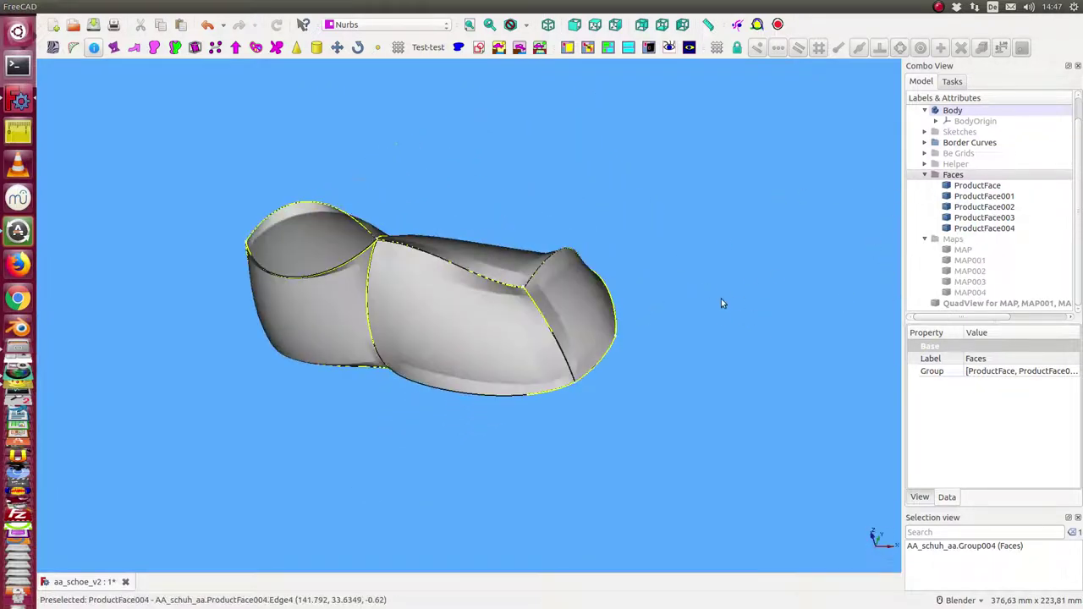
Step: Collapse the Maps group and hide the Faces group, leaving only the border curves displayed
left_click(925, 240)
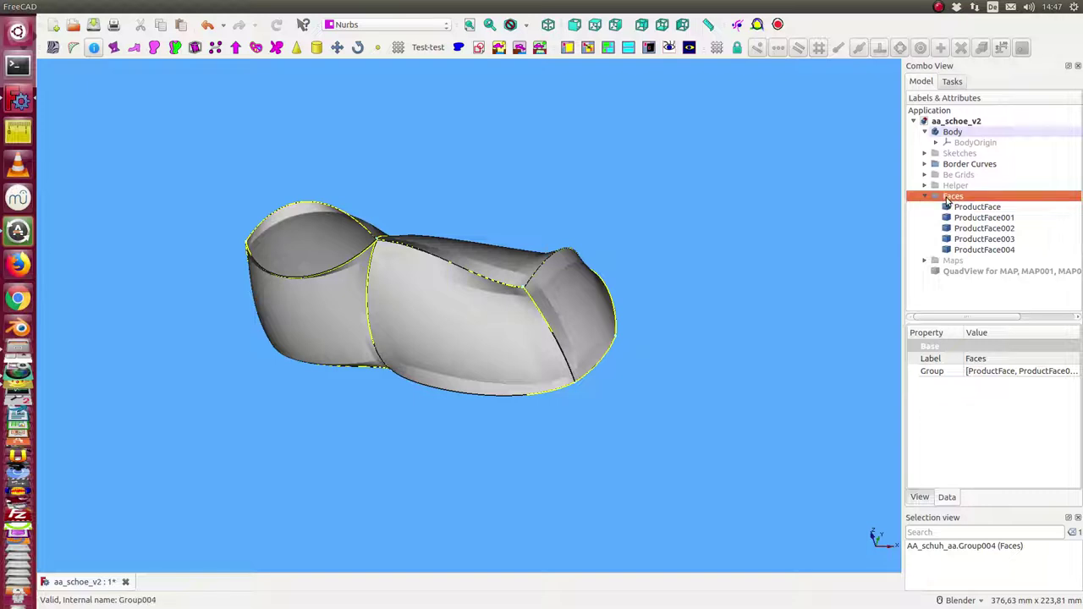
key("space")
key("1")
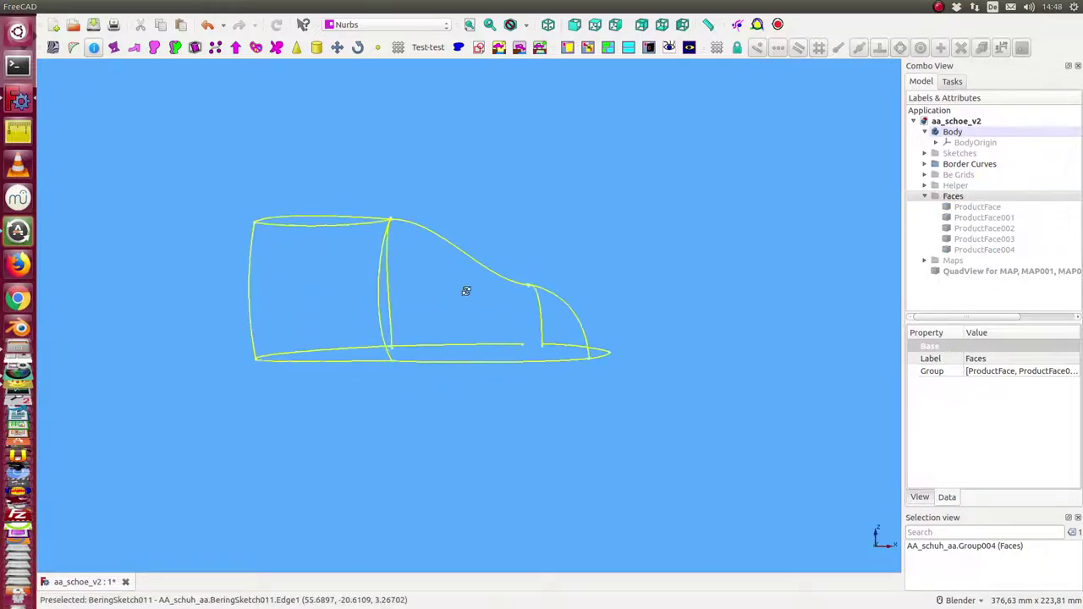
Step: Create a product face from the heel's back, sole, side and top-opening border curves on one side of the shoe
middle_click_drag(467, 294, 234, 268)
left_click(251, 271)
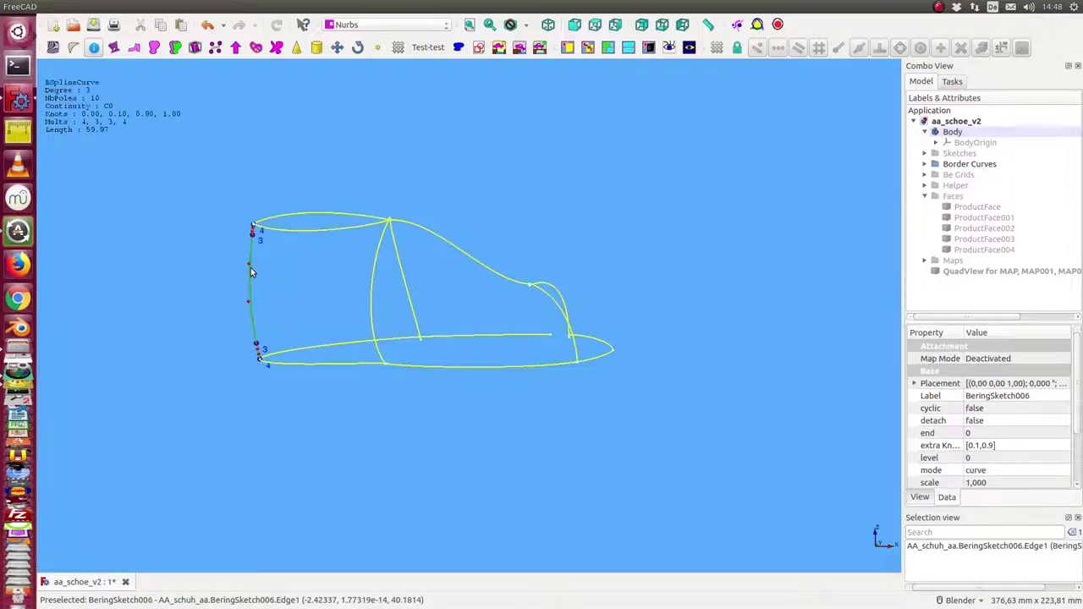
left_click(307, 364, "ctrl")
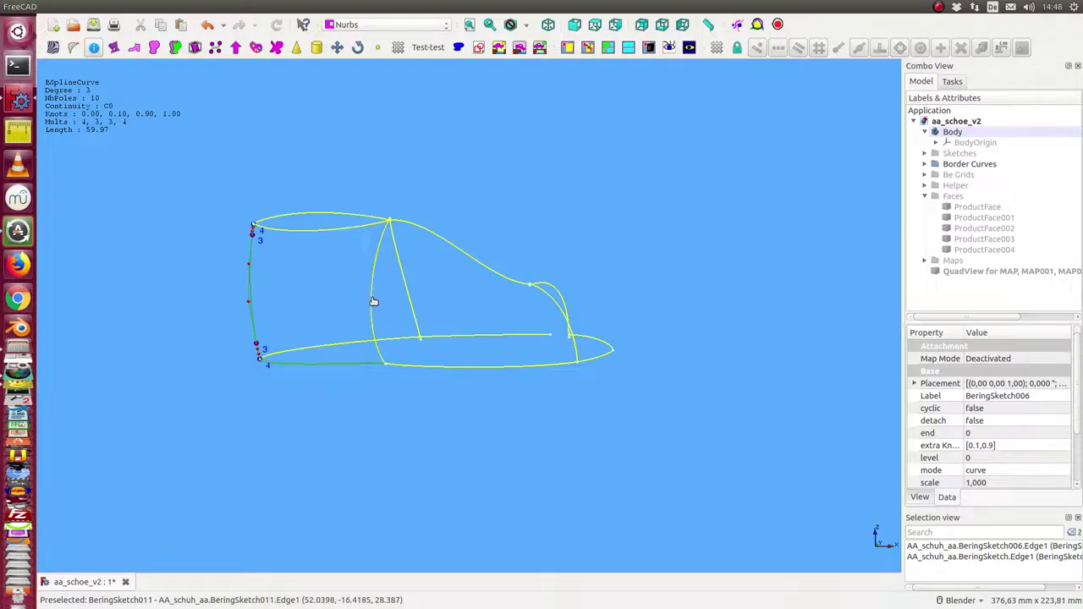
left_click(373, 301, "ctrl")
left_click(328, 230, "ctrl")
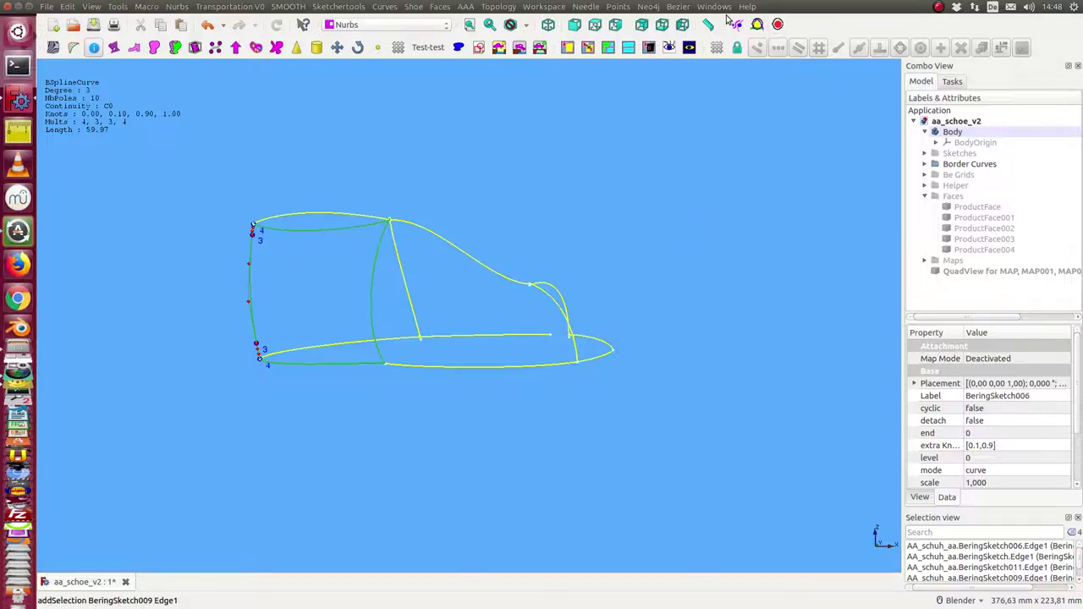
left_click(679, 7)
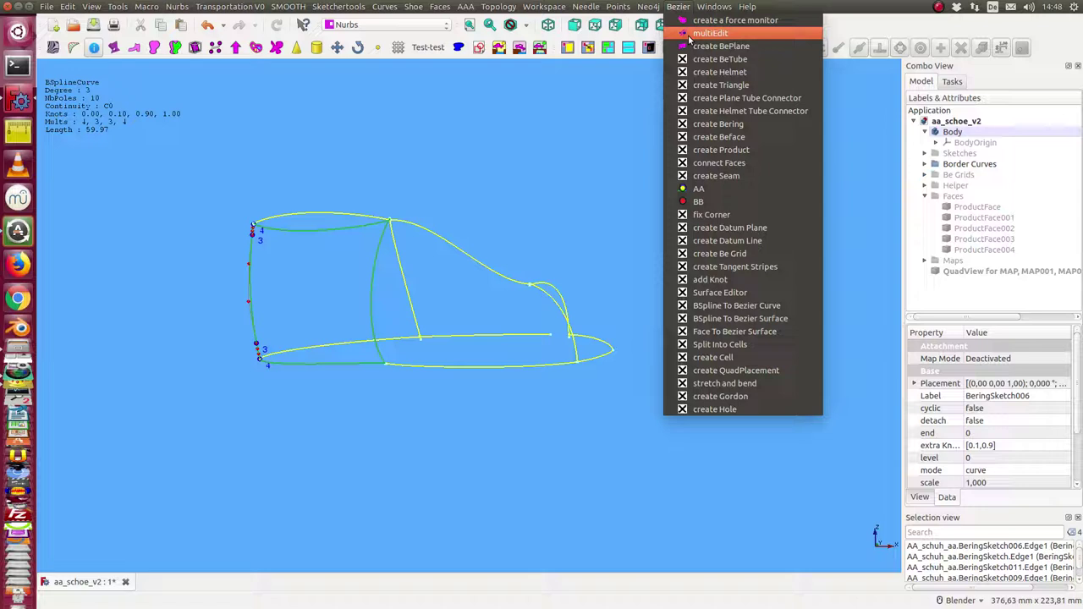
left_click(732, 151)
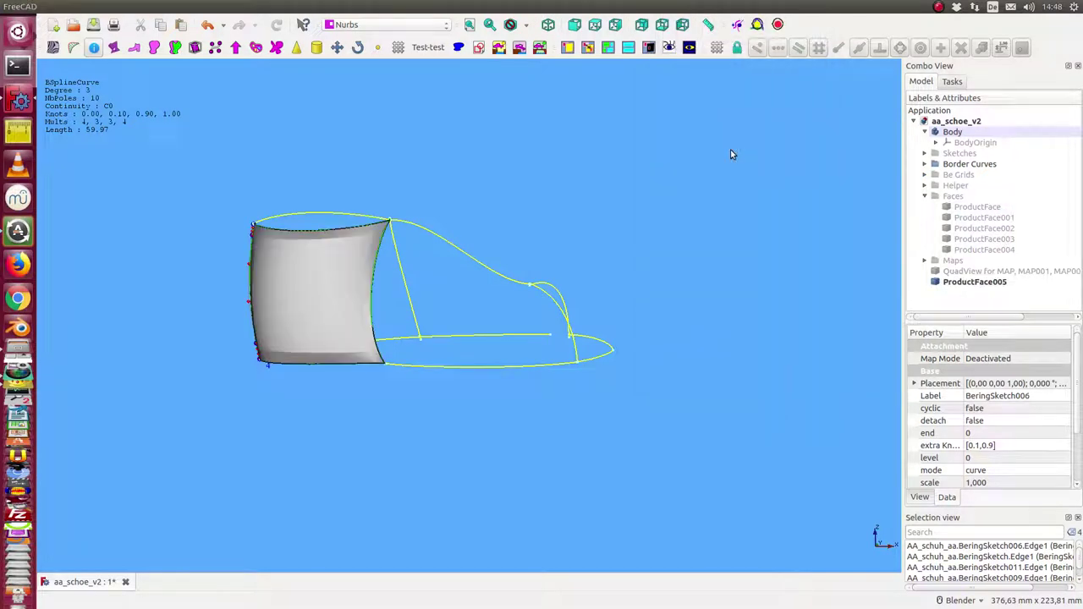
Step: Inspect the heel face built from four border curves from several angles and delete it
middle_click_drag(419, 413, 487, 209)
middle_click_drag(321, 392, 495, 292)
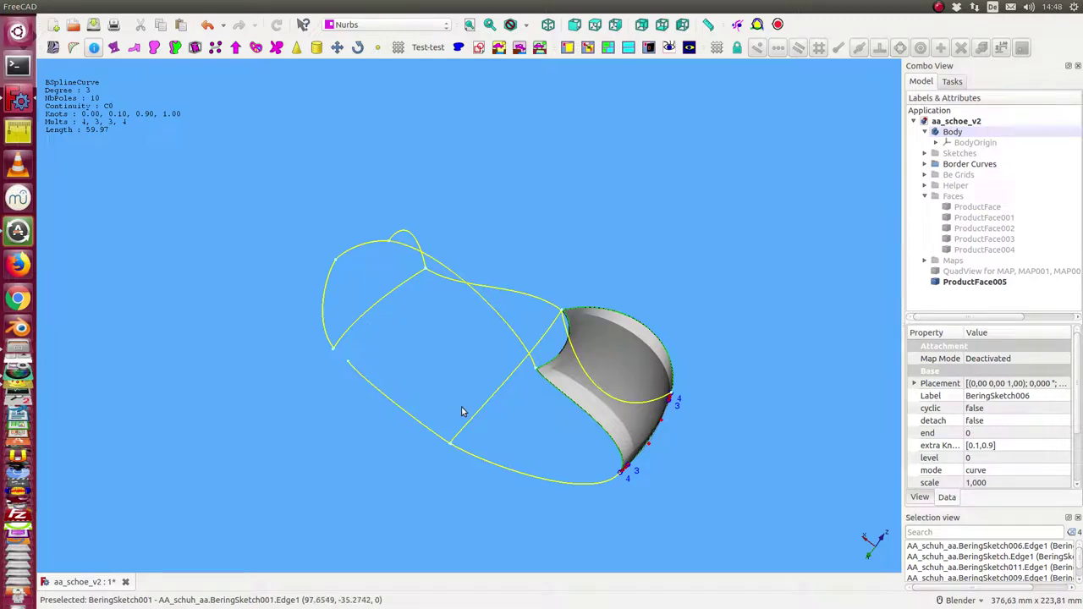
middle_click_drag(658, 321, 343, 434)
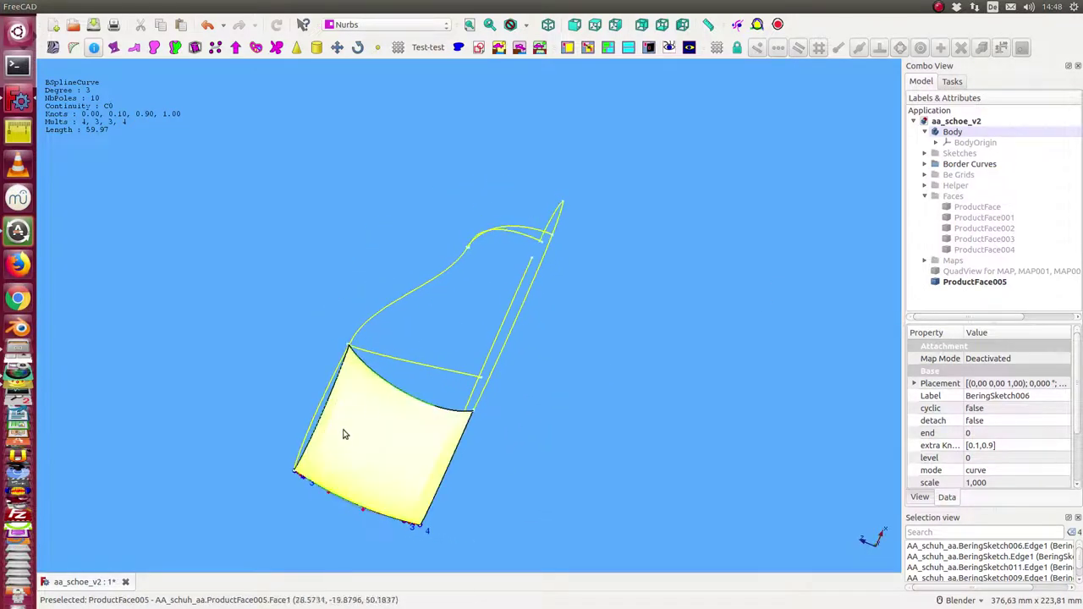
left_click(343, 434)
key("Delete")
Step: Create a product face from only three heel border curves: the back, sole and side curves, omitting the top opening
middle_click_drag(267, 426, 246, 331)
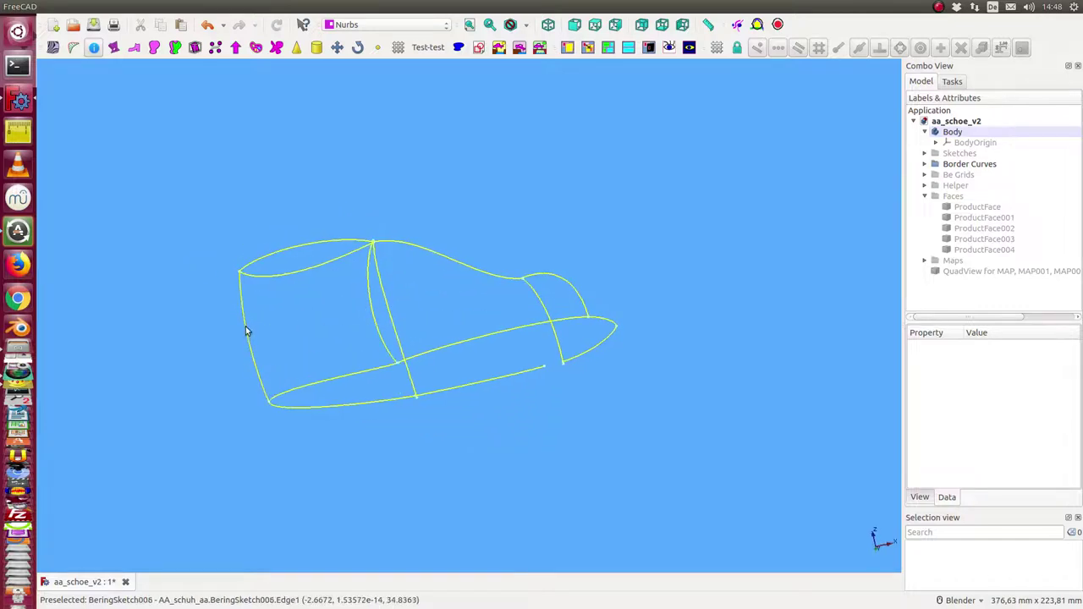
left_click(247, 331)
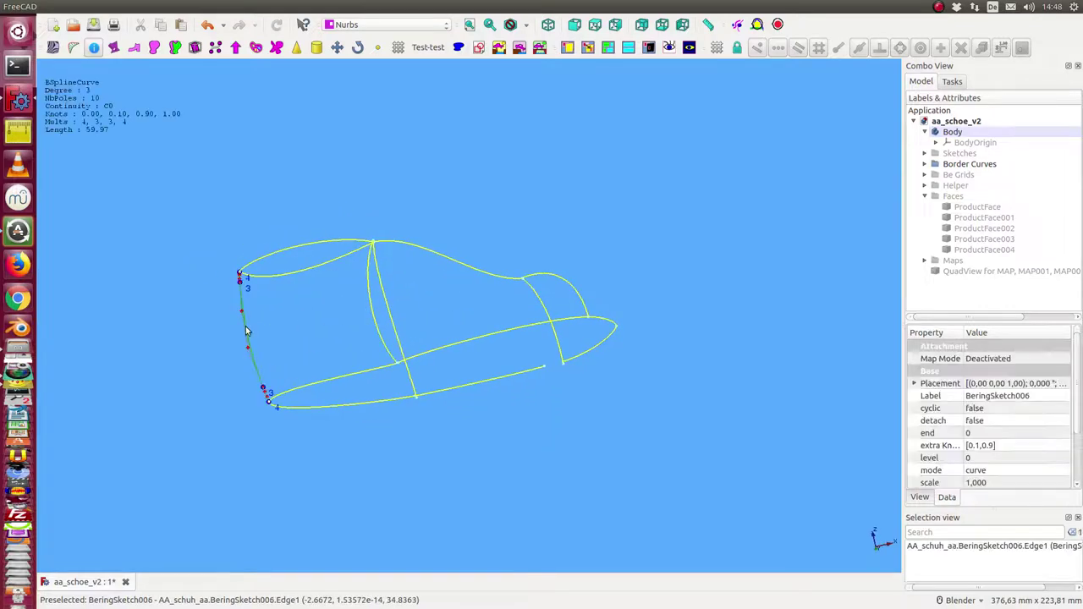
left_click(322, 385, "ctrl")
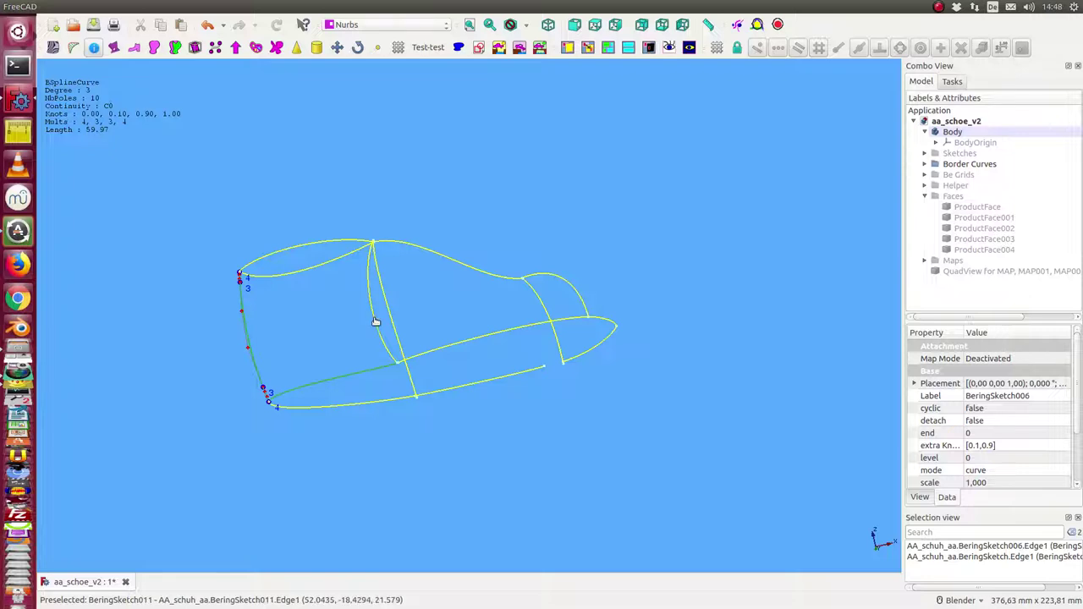
left_click(375, 321, "ctrl")
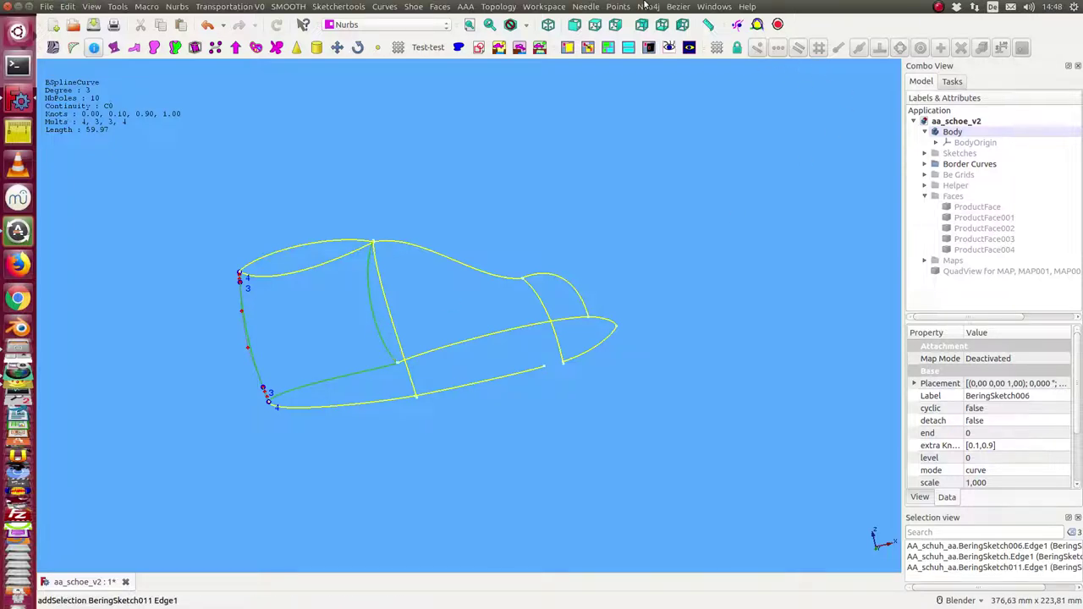
left_click(677, 7)
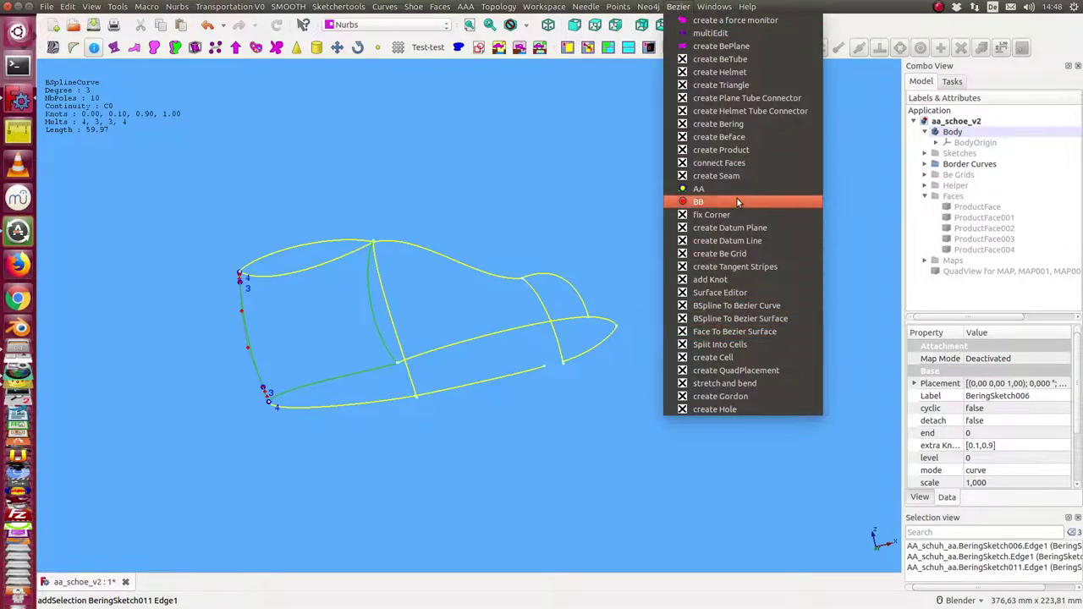
left_click(735, 142)
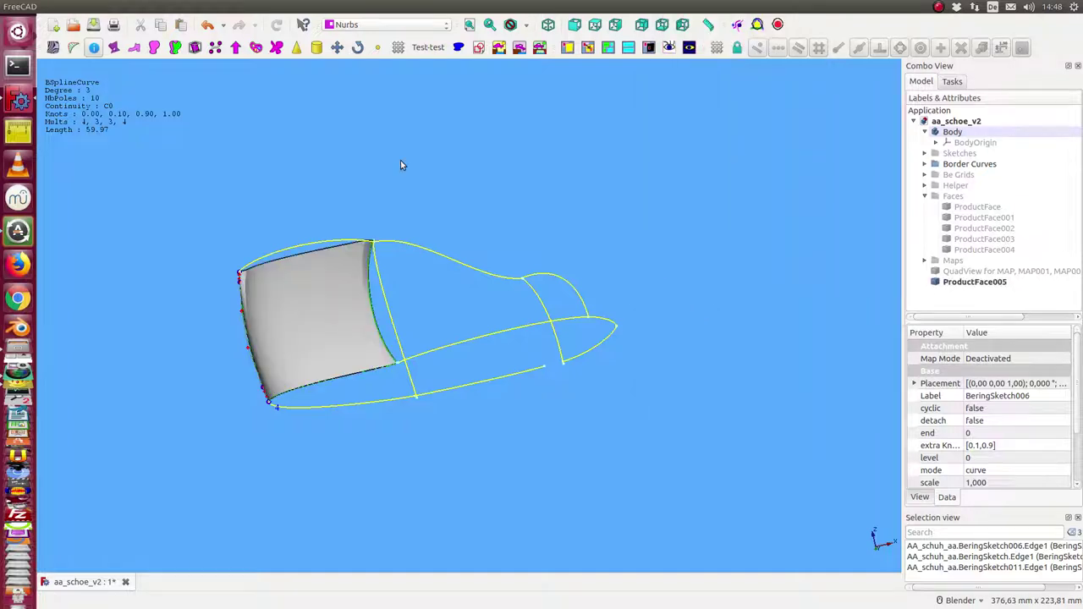
Step: Inspect the heel face built from three border curves, including its free upper edge, and delete it
middle_click_drag(347, 182, 386, 306)
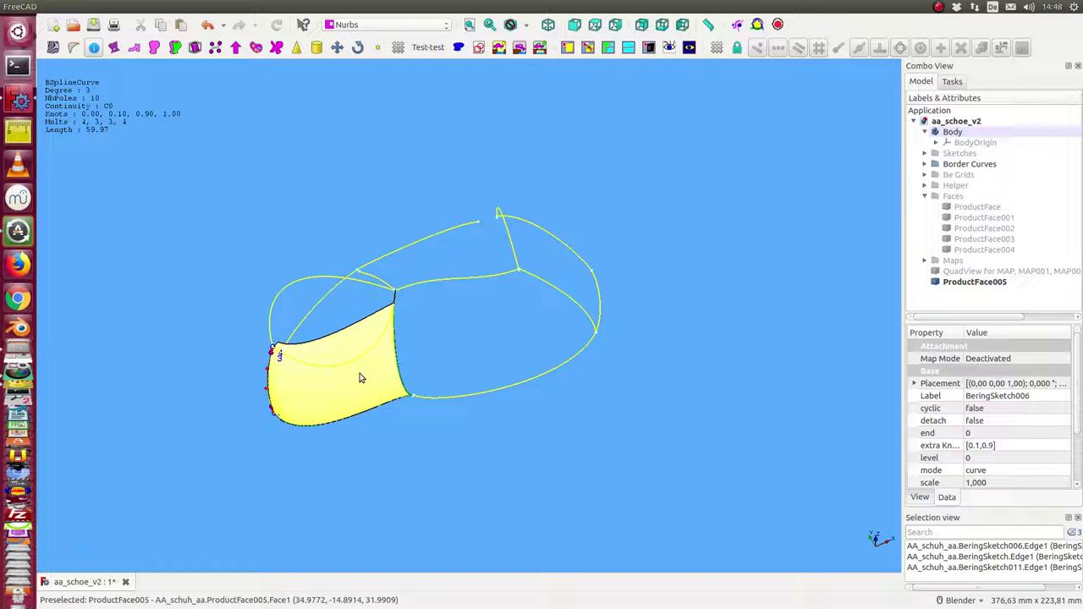
middle_click_drag(371, 406, 377, 384)
middle_click_drag(386, 302, 496, 314)
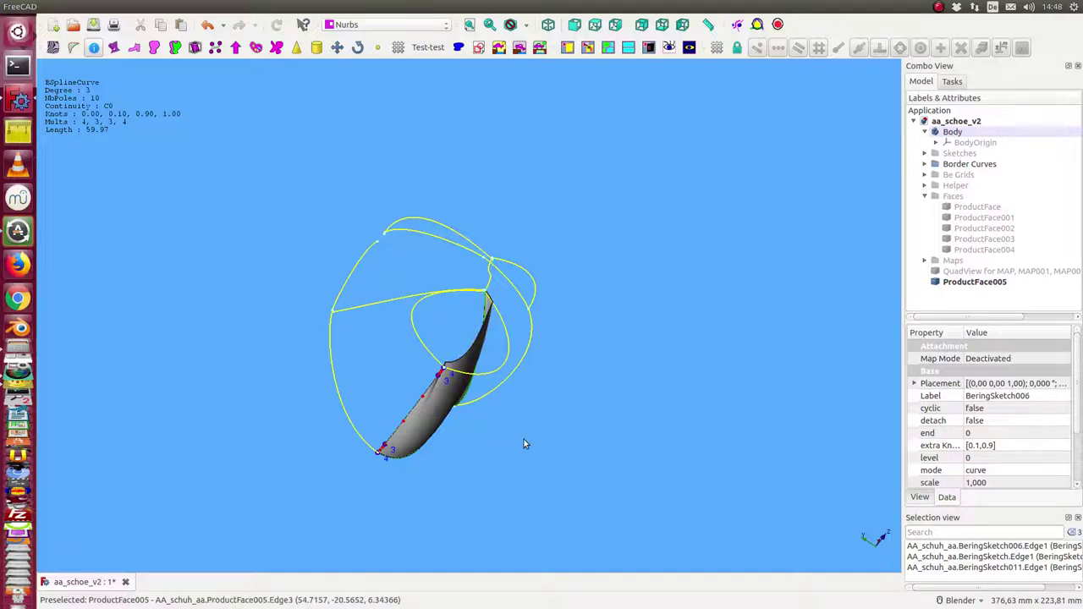
middle_click_drag(524, 443, 369, 372)
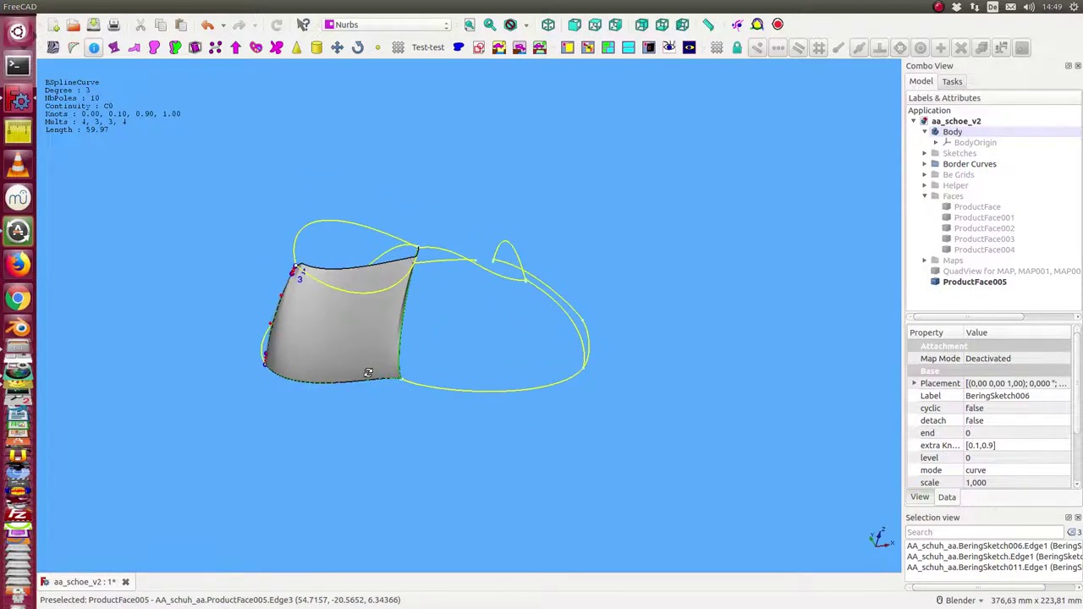
left_click(342, 339)
key("Delete")
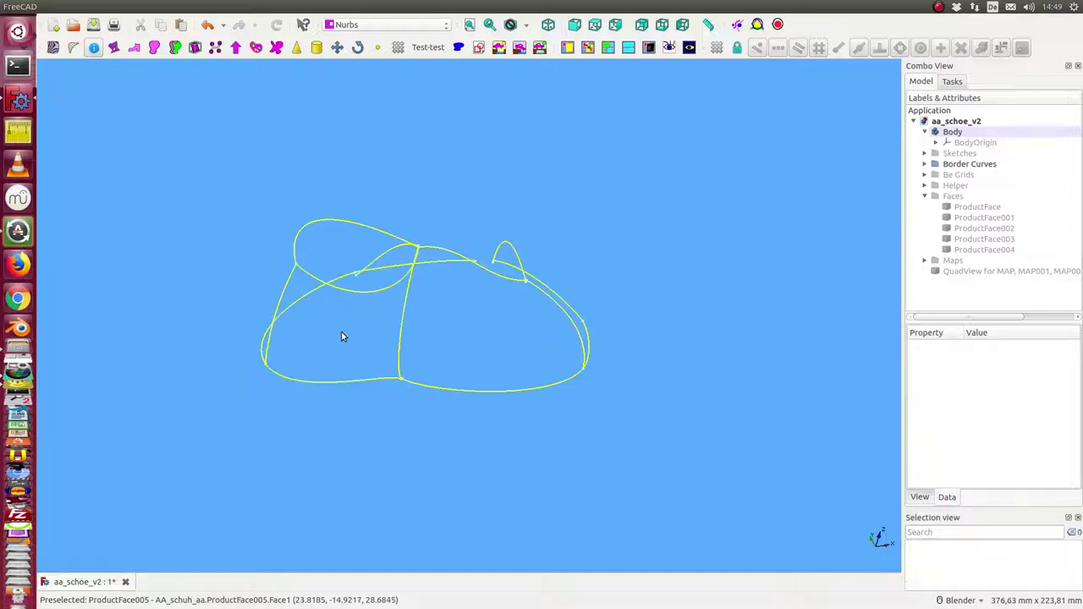
Step: Create a product face from only two adjoining heel border curves: the back curve and the sole curve
left_click(283, 292)
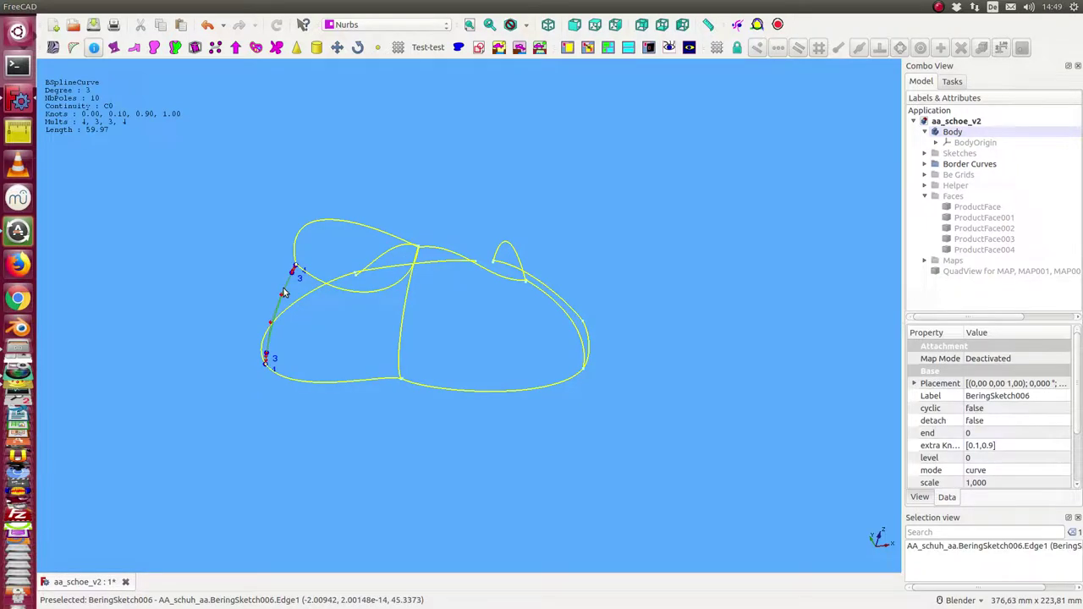
left_click(338, 382, "ctrl")
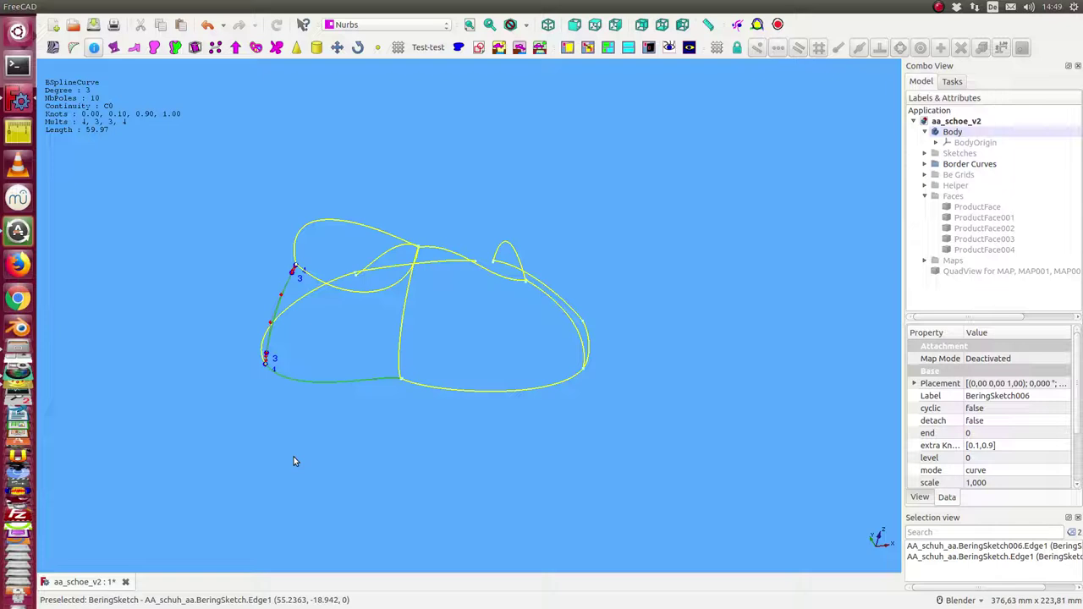
middle_click_drag(294, 461, 473, 355)
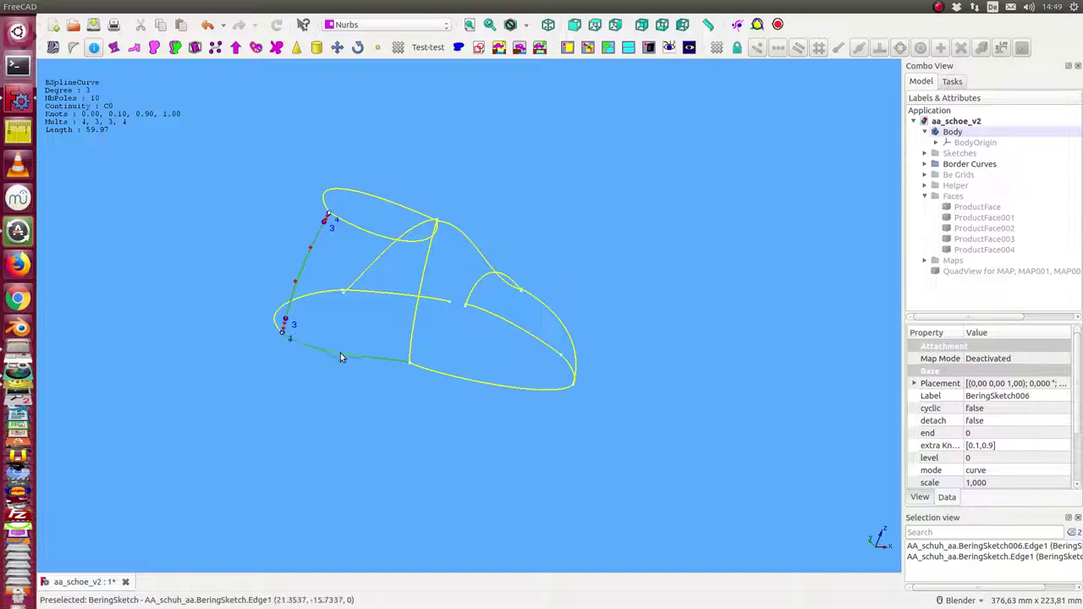
left_click(680, 8)
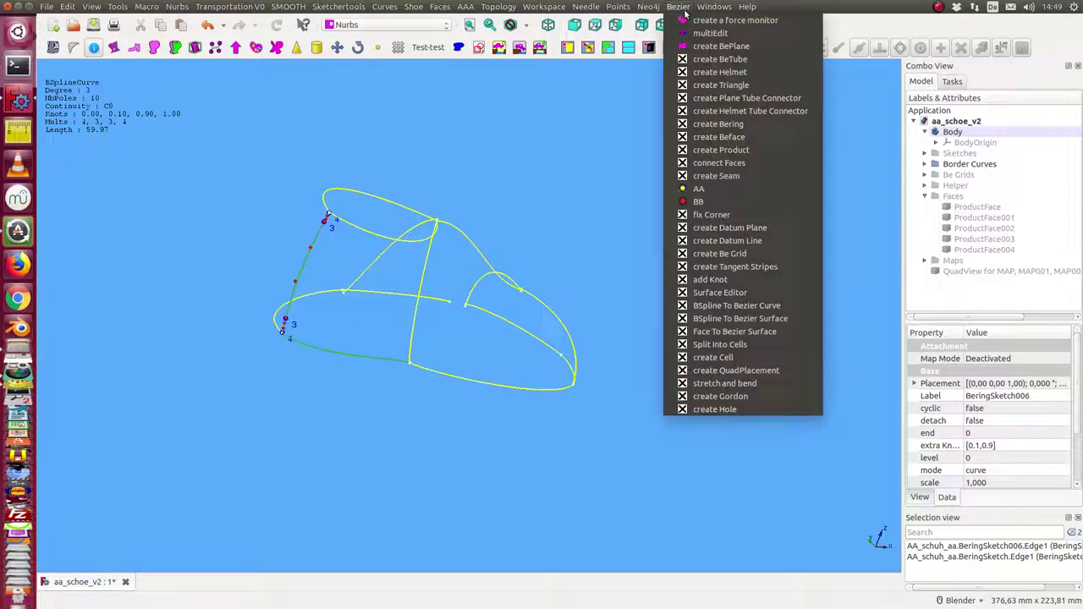
left_click(713, 152)
Step: Inspect the heel face built from two border curves from several angles and delete it
middle_click_drag(542, 260, 278, 359)
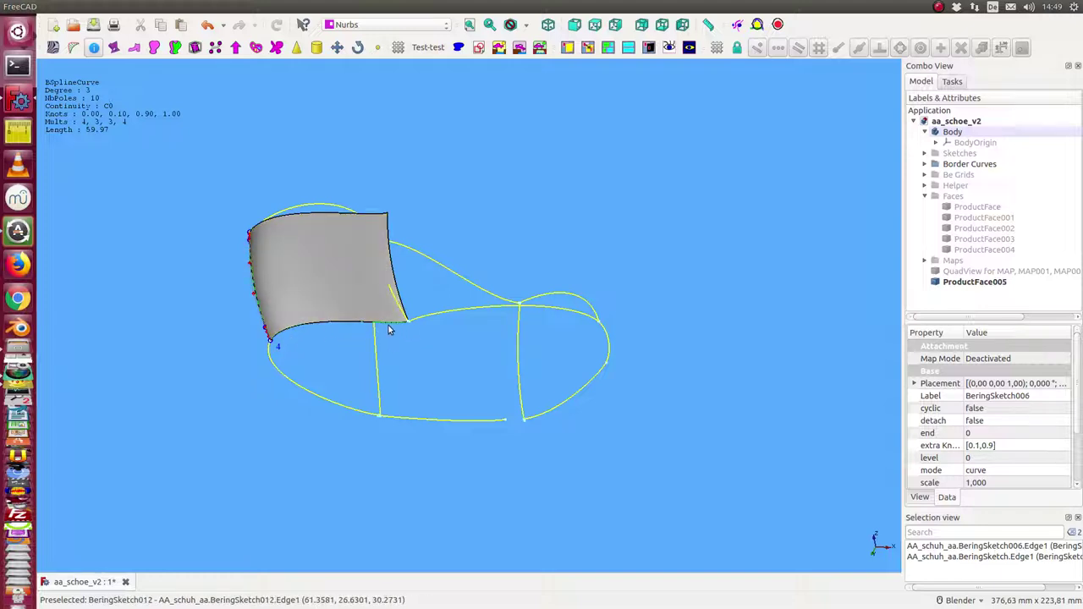
middle_click_drag(254, 319, 353, 347)
left_click(354, 353)
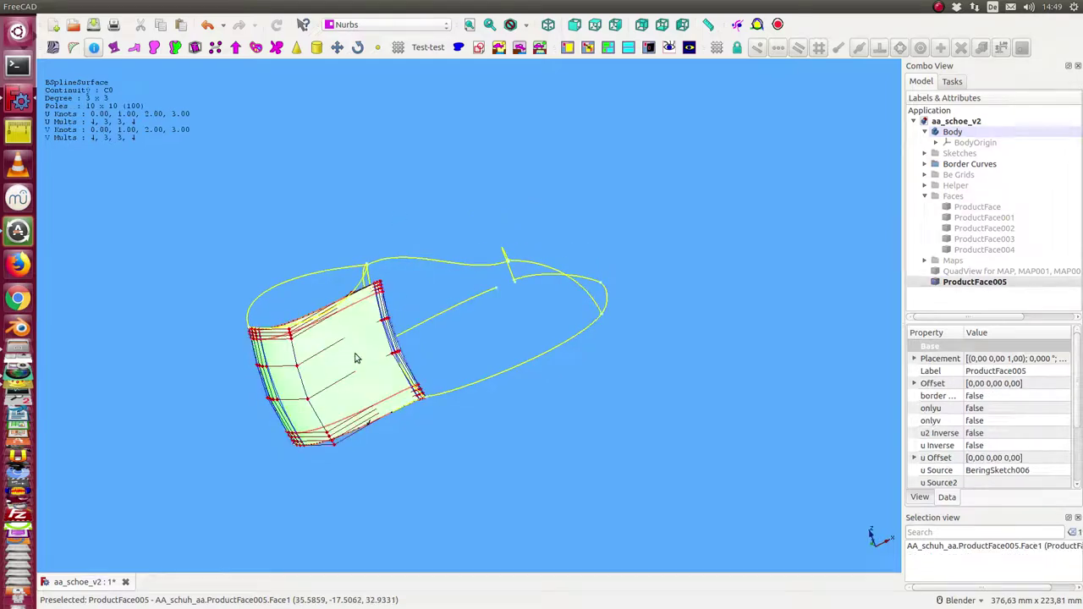
key("Delete")
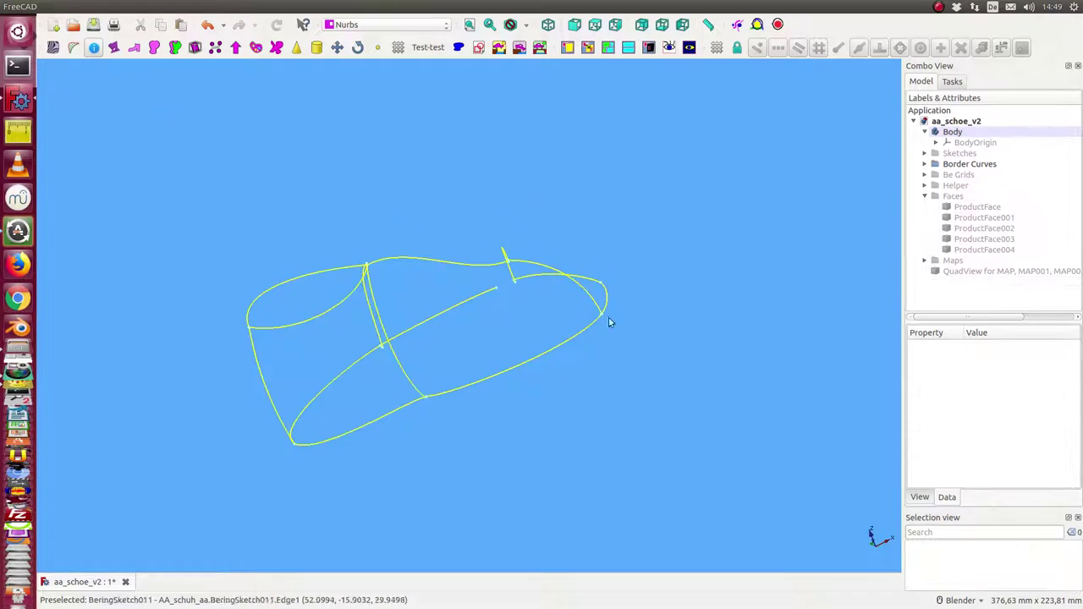
Step: Show the Faces group again and view the complete shoe surface from above
left_click(952, 196)
key("space")
mouse_move(655, 292)
middle_mouse_down()
mouse_move(564, 513)
mouse_move(363, 335)
mouse_move(753, 262)
mouse_move(652, 479)
mouse_move(609, 443)
middle_mouse_up()
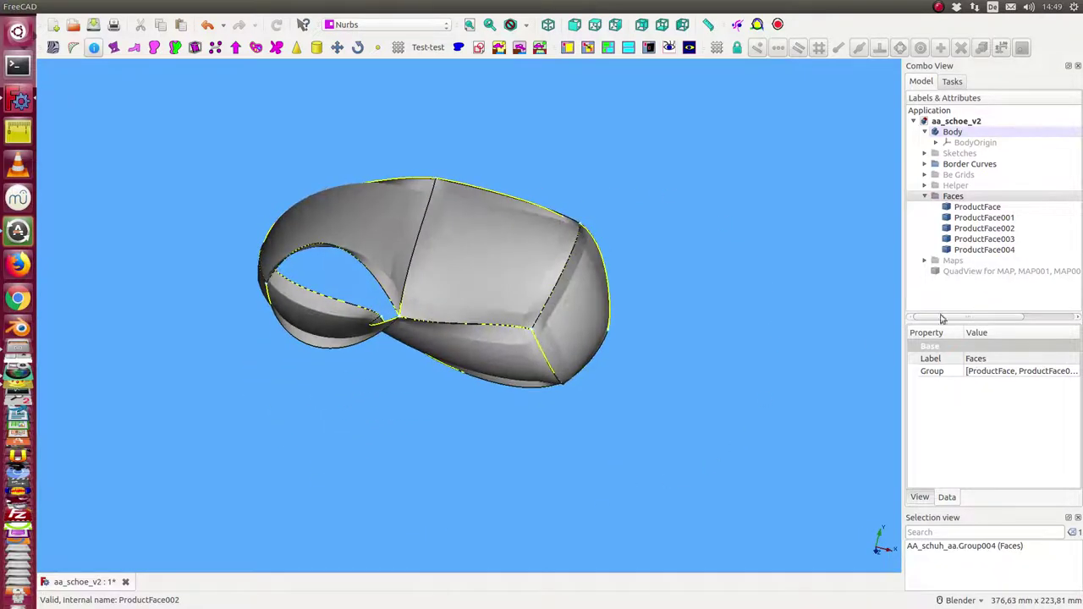
middle_click_drag(339, 278, 474, 284)
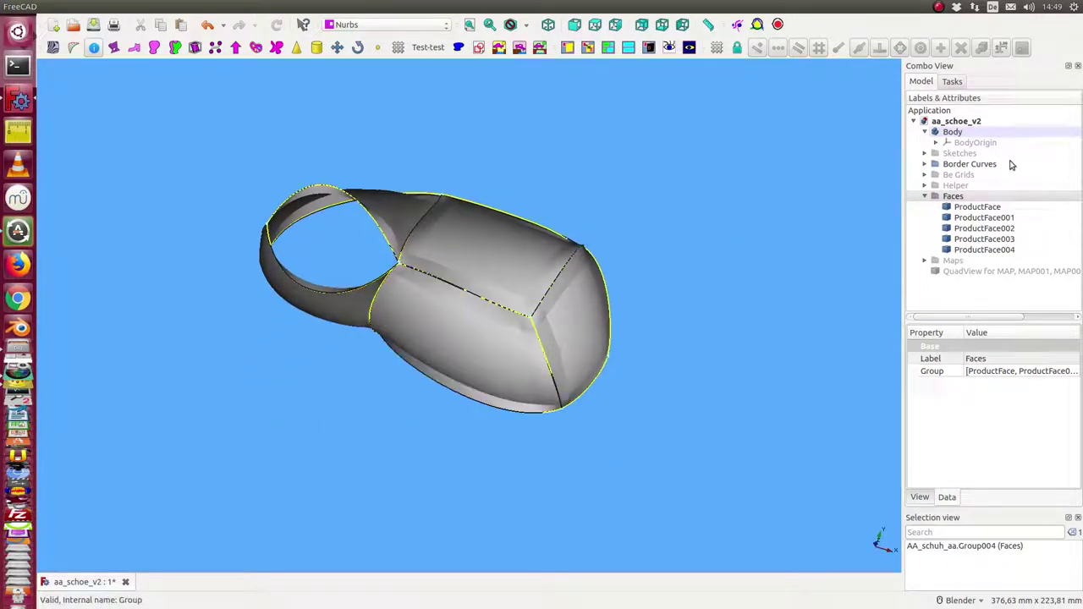
Step: Expand the Sketches group and show its sketches over the shoe's faces
left_click(924, 154)
left_click(958, 153)
key("space")
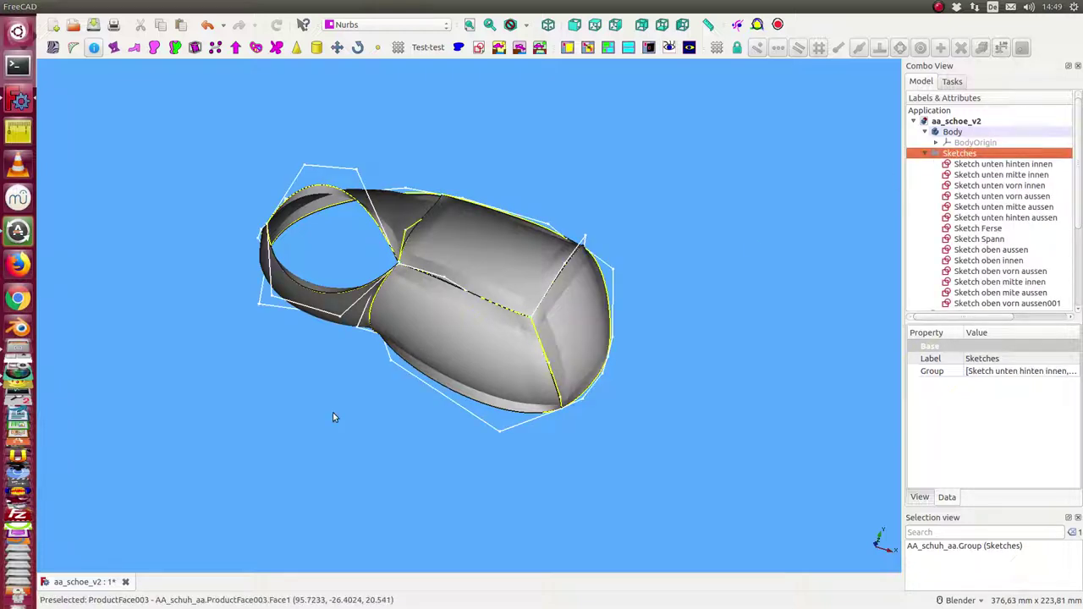
mouse_move(333, 417)
middle_mouse_down()
mouse_move(268, 438)
mouse_move(708, 261)
middle_mouse_up()
Step: Identify the sketch controlling the outer curve of the shoe opening and open Sketch oben aussen for editing
left_click(977, 196)
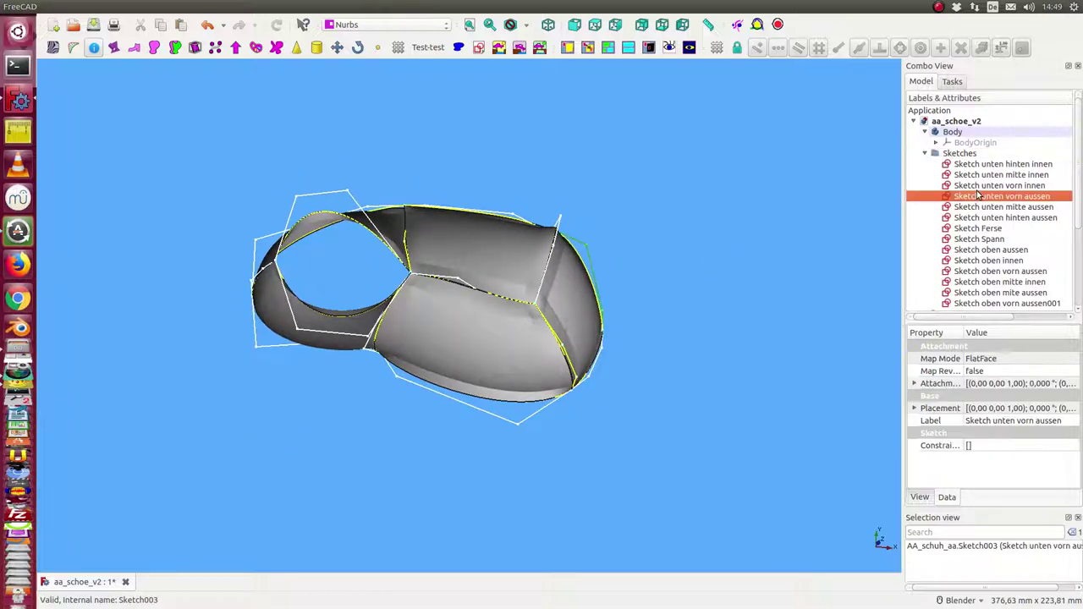
left_click(324, 189)
left_click(323, 195)
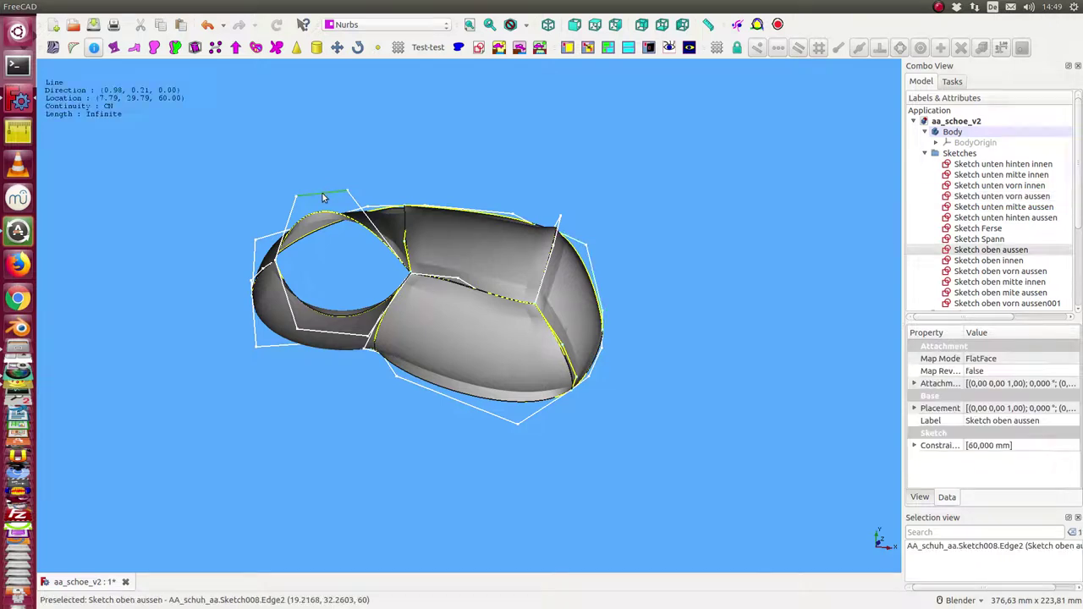
left_click(987, 252)
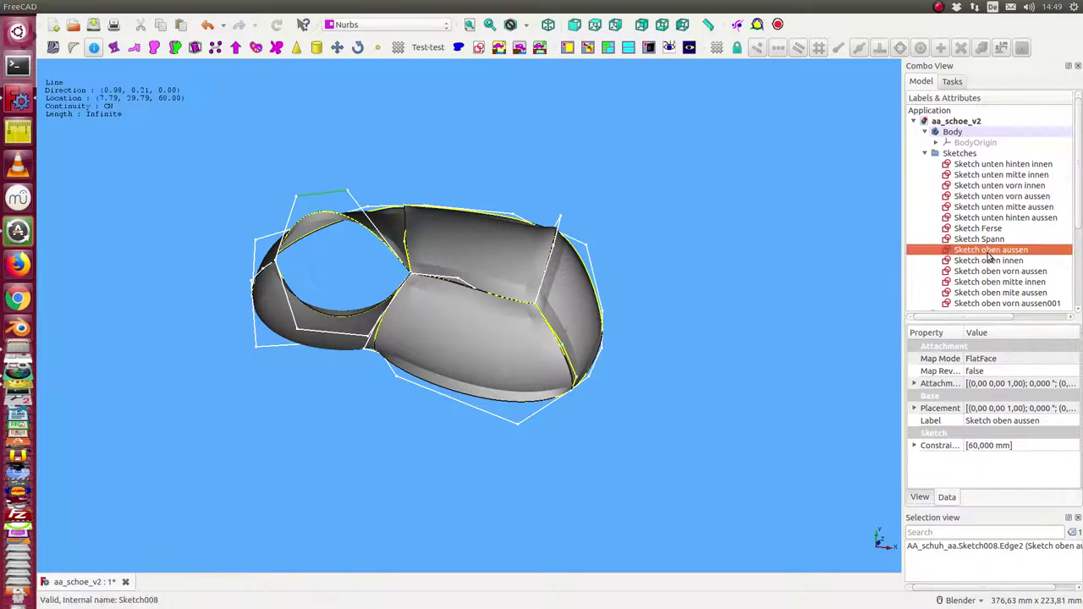
double_click(987, 253)
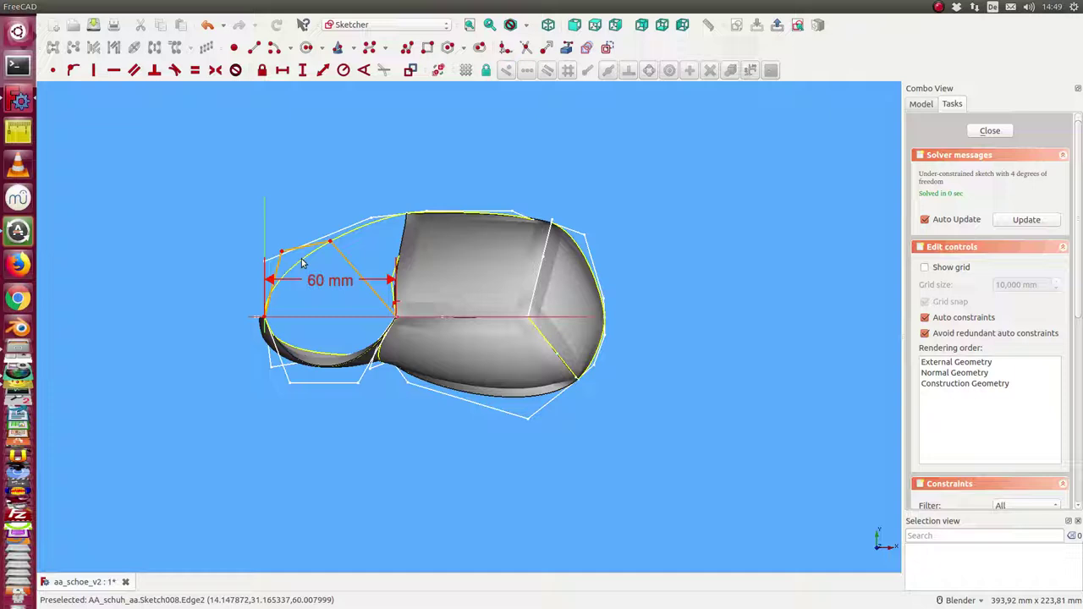
Step: Make ProductFace001 visible again while Sketch oben aussen is being edited
left_click(921, 104)
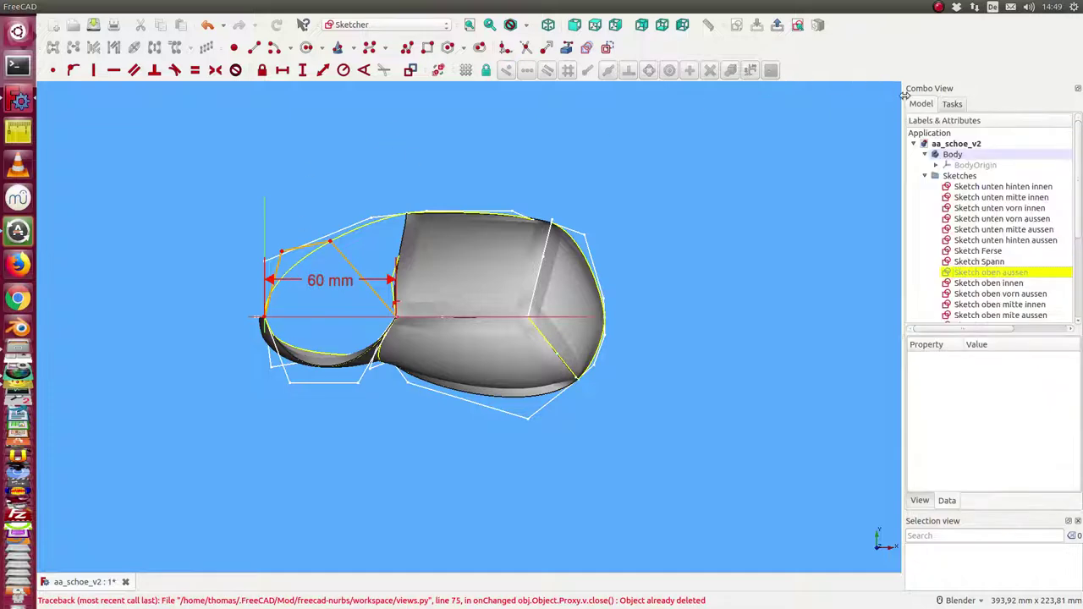
scroll(1011, 182, "down", 3)
scroll(989, 255, "down", 1)
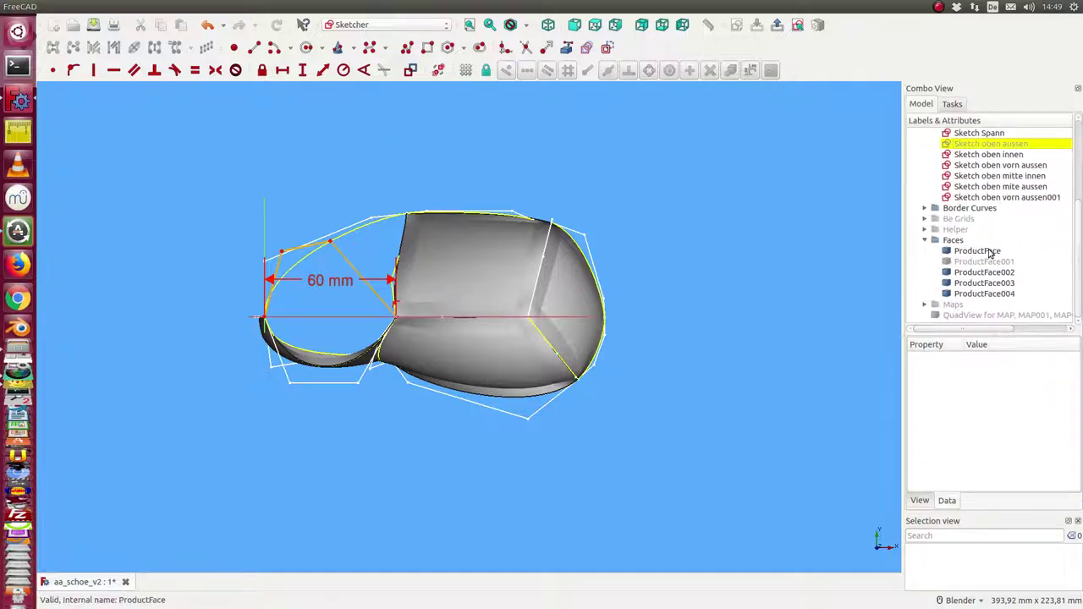
left_click(975, 262)
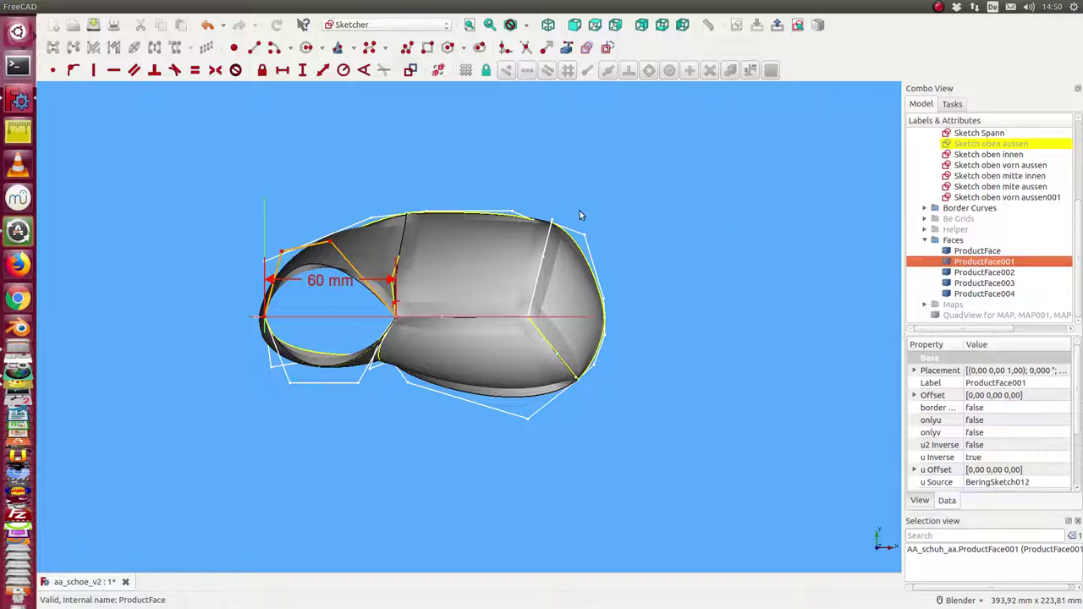
scroll(685, 237, "up", 3)
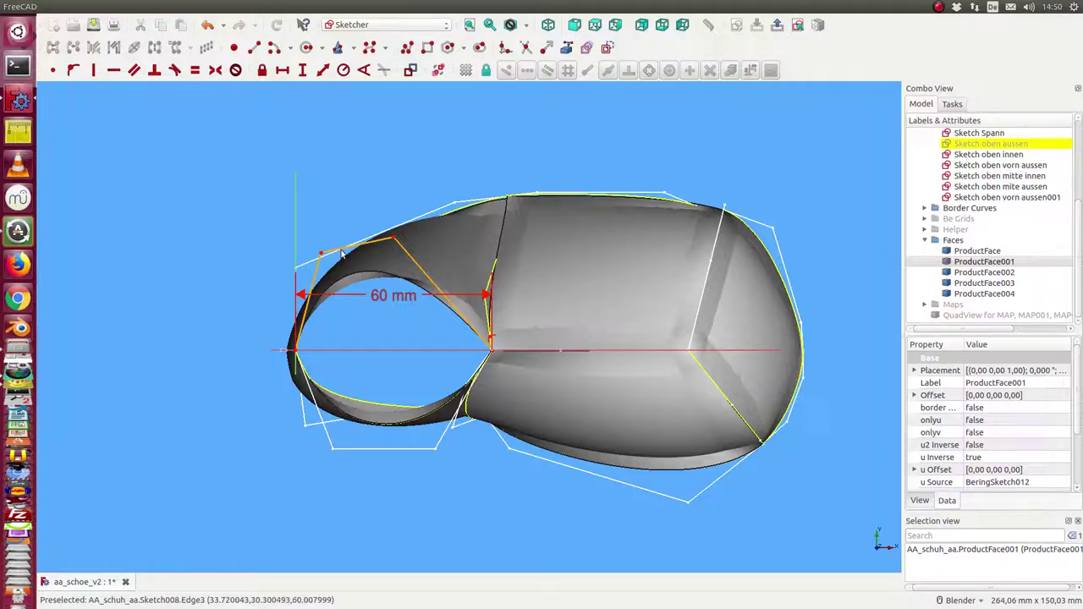
Step: Move the outermost control segment of Sketch oben aussen slightly inward toward the shoe opening and finish editing the sketch
middle_click_drag(342, 254, 339, 198)
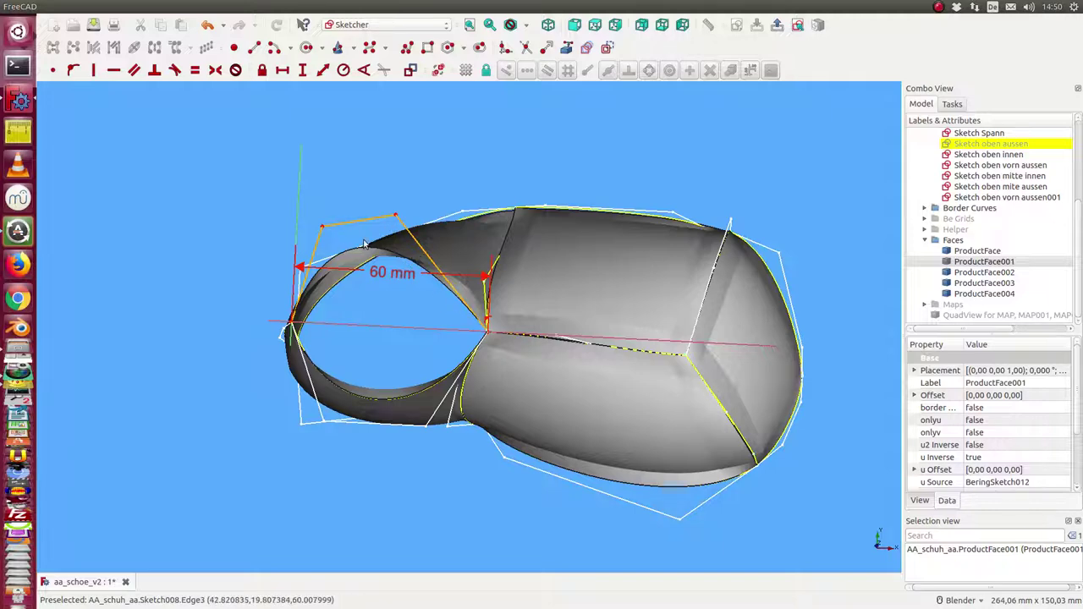
middle_click_drag(456, 231, 447, 242)
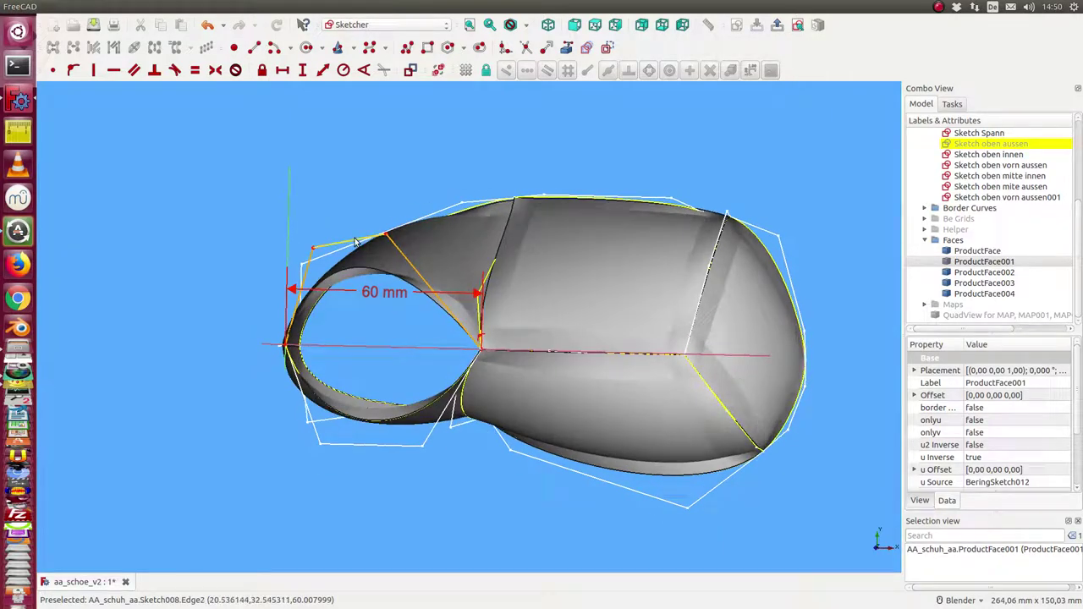
left_click_drag(355, 243, 362, 265)
middle_click_drag(362, 265, 478, 250)
left_click(953, 105)
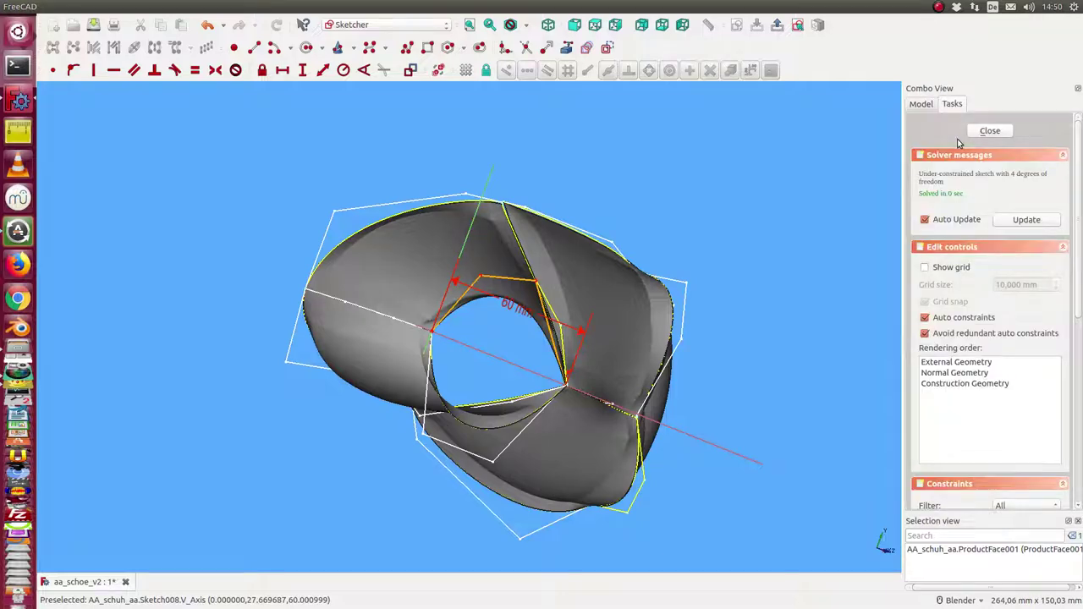
left_click(984, 130)
mouse_move(640, 165)
middle_mouse_down()
mouse_move(507, 177)
mouse_move(375, 172)
middle_mouse_up()
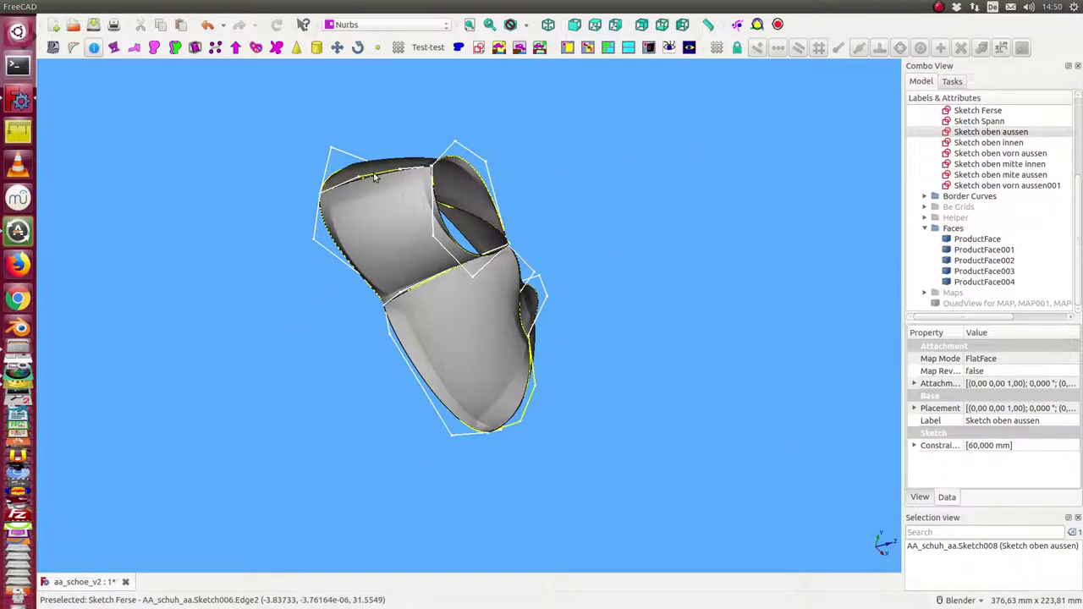
Step: Open the heel sketch Sketch Ferse for editing and make ProductFace001 and ProductFace002 visible again
left_click(376, 173)
double_click(978, 116)
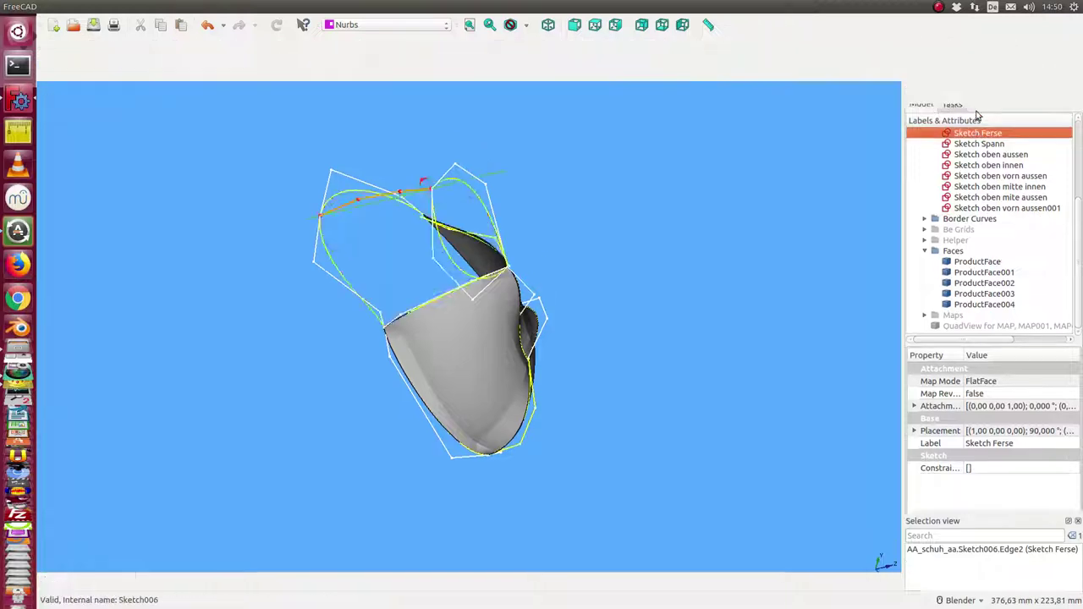
left_click(921, 104)
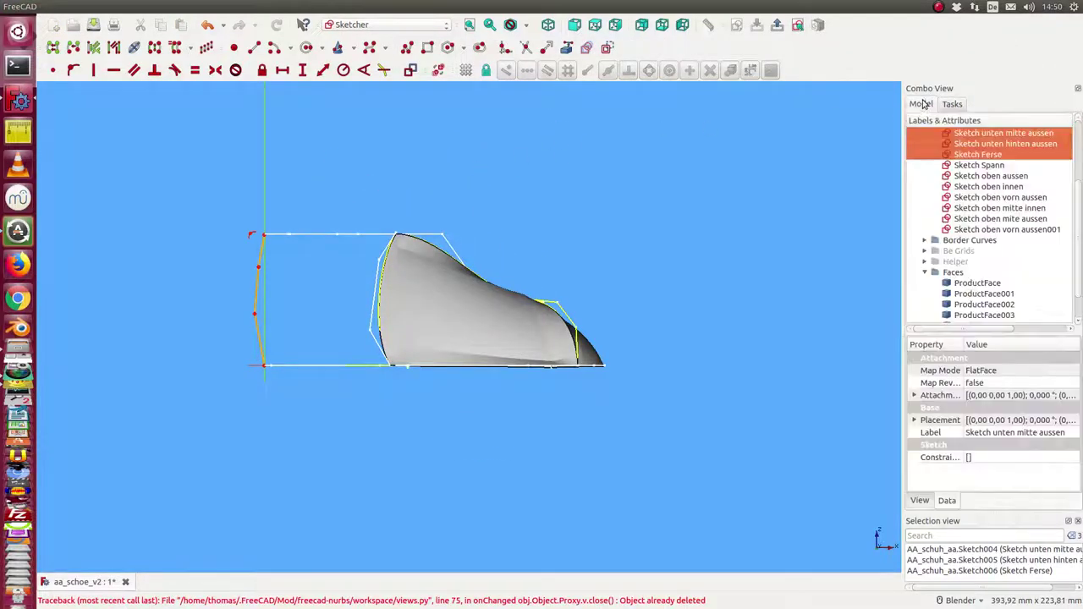
scroll(951, 245, "down", 1)
left_click(981, 261)
key("space")
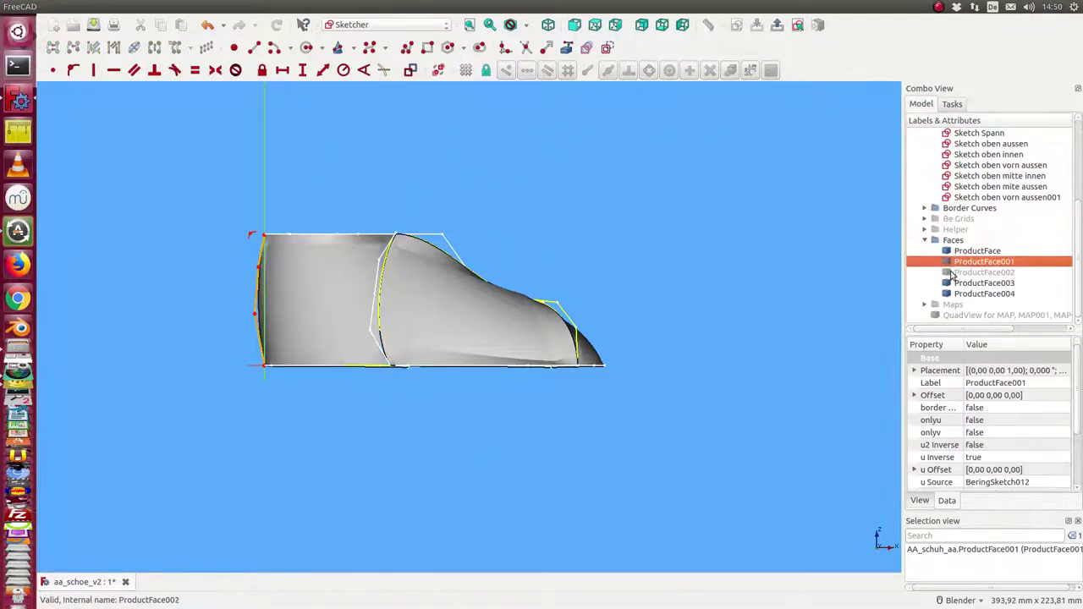
left_click(981, 272)
key("space")
Step: Pull the middle control segment of Sketch Ferse outward to about 10 mm behind the vertical axis and finish editing the sketch
middle_click_drag(551, 147, 262, 319)
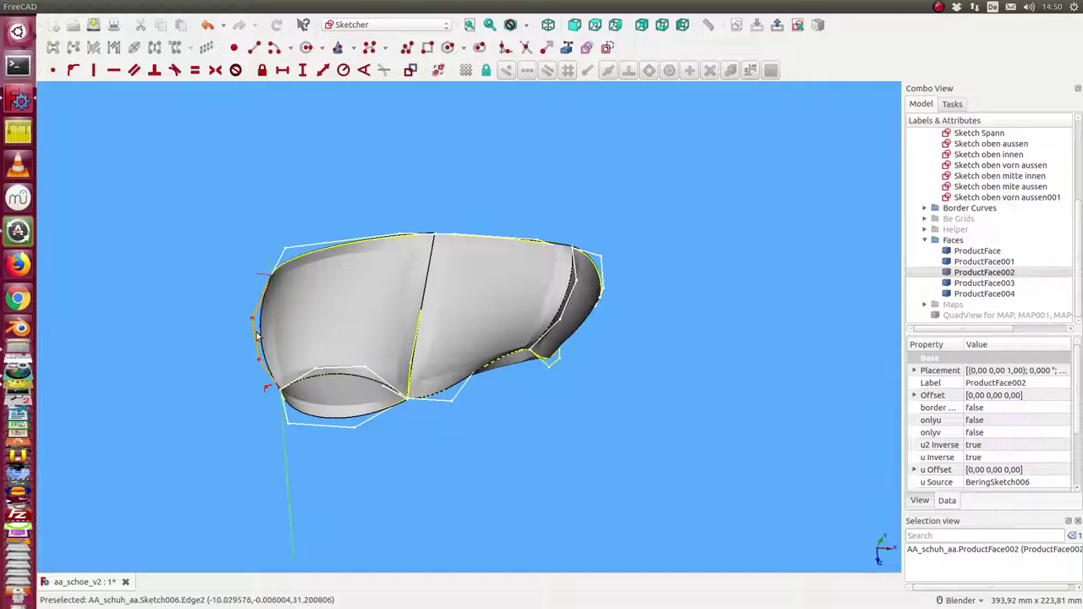
middle_click_drag(216, 342, 593, 209)
mouse_move(363, 462)
middle_mouse_down()
mouse_move(459, 442)
mouse_move(641, 209)
mouse_move(537, 440)
mouse_move(426, 390)
mouse_move(440, 373)
middle_mouse_up()
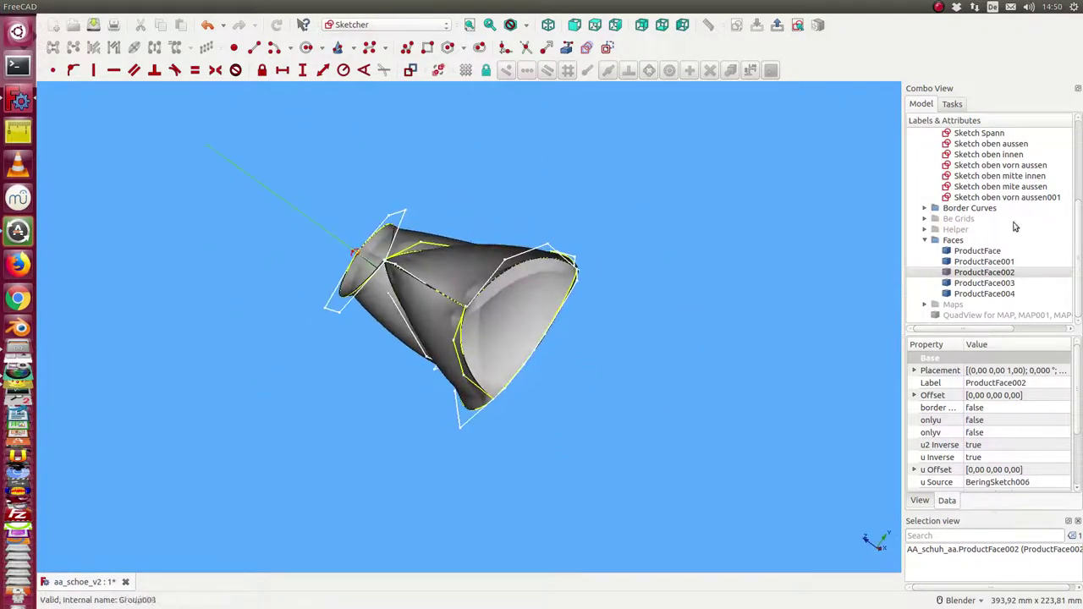
scroll(951, 139, "up", 2)
left_click(952, 104)
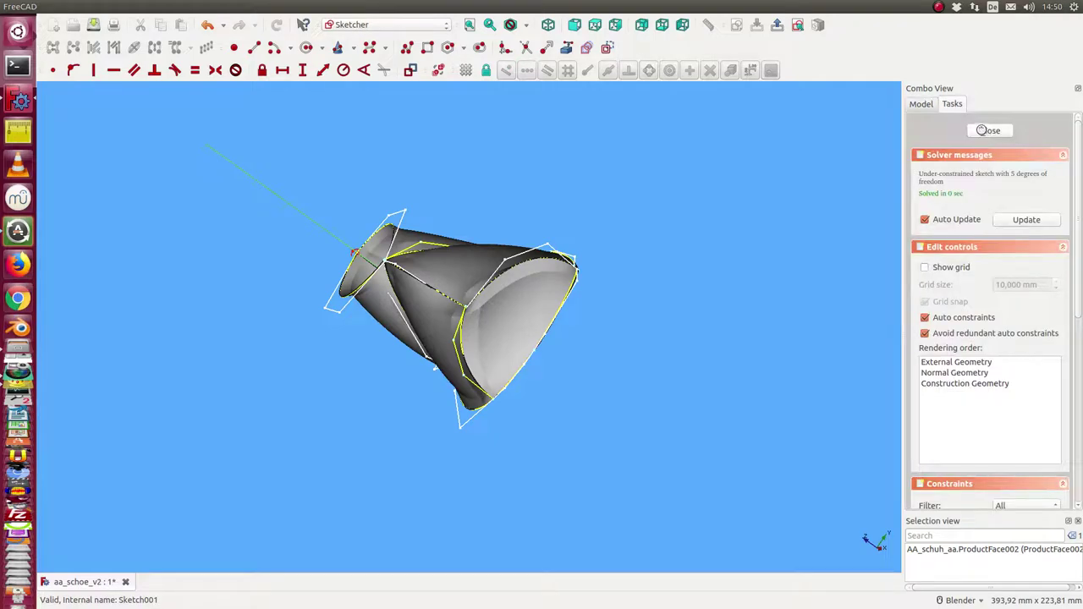
left_click(986, 130)
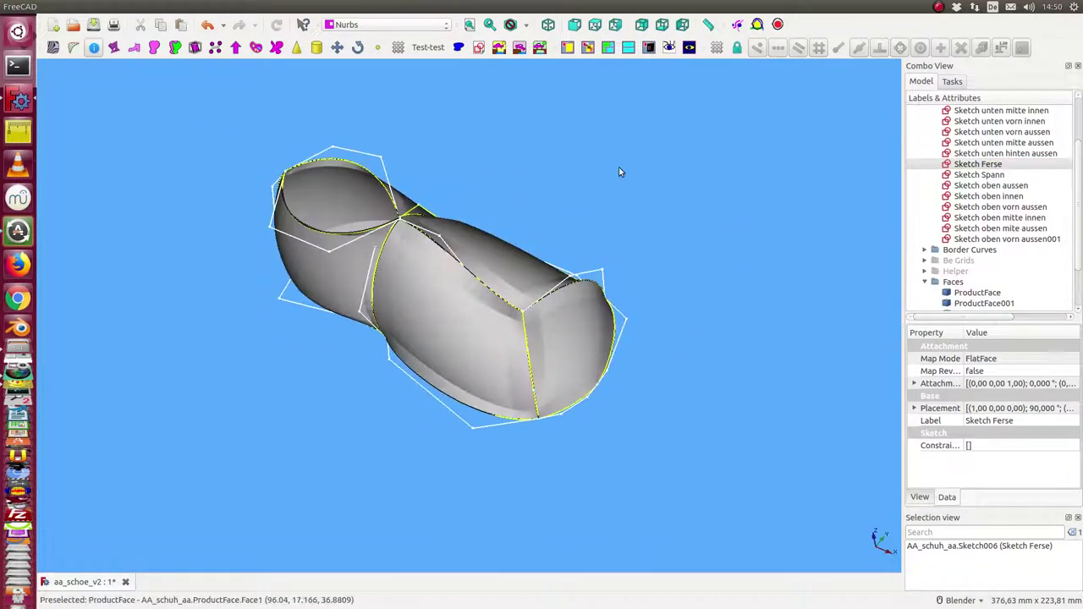
Step: Select the toe face ProductFace004 and turn off the overlay showing its surface data and control points
middle_click_drag(619, 168, 720, 314)
middle_click_drag(555, 347, 357, 141)
scroll(950, 168, "down", 1)
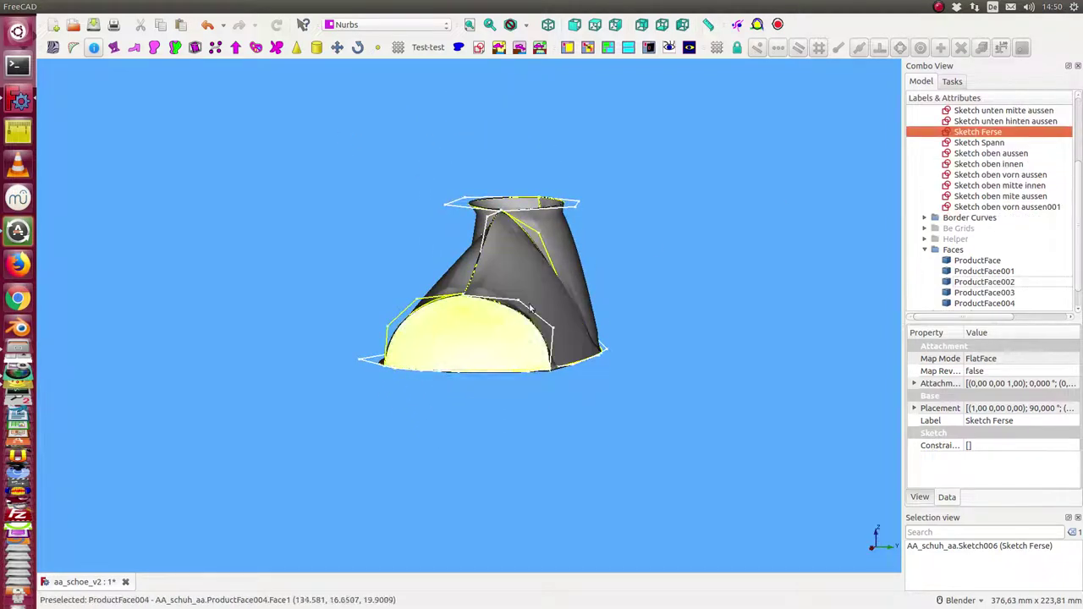
middle_click_drag(575, 330, 594, 376)
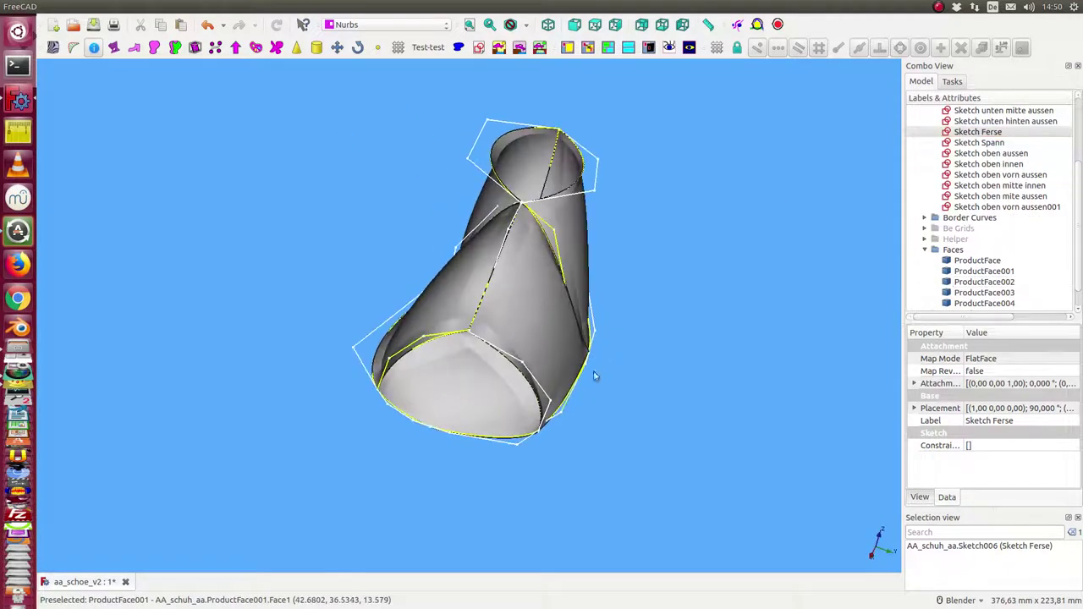
left_click(457, 390)
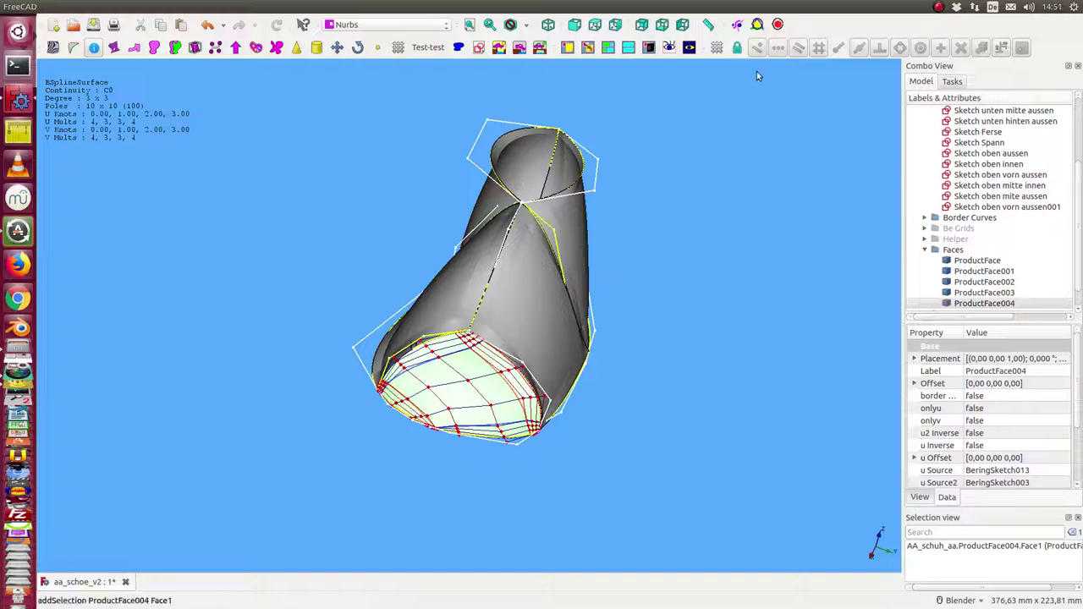
left_click(1070, 300)
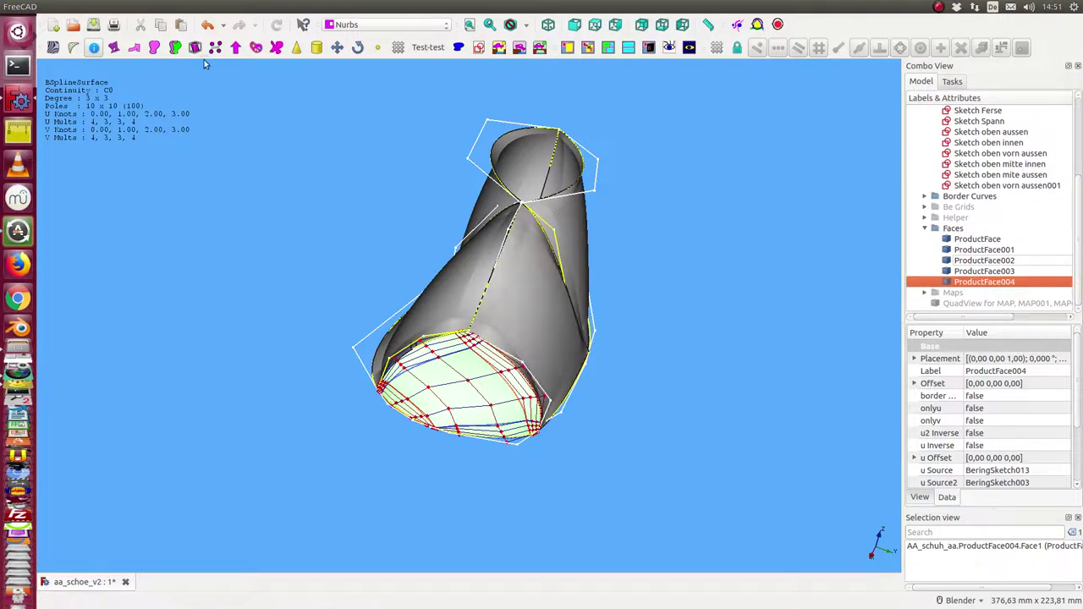
left_click(93, 48)
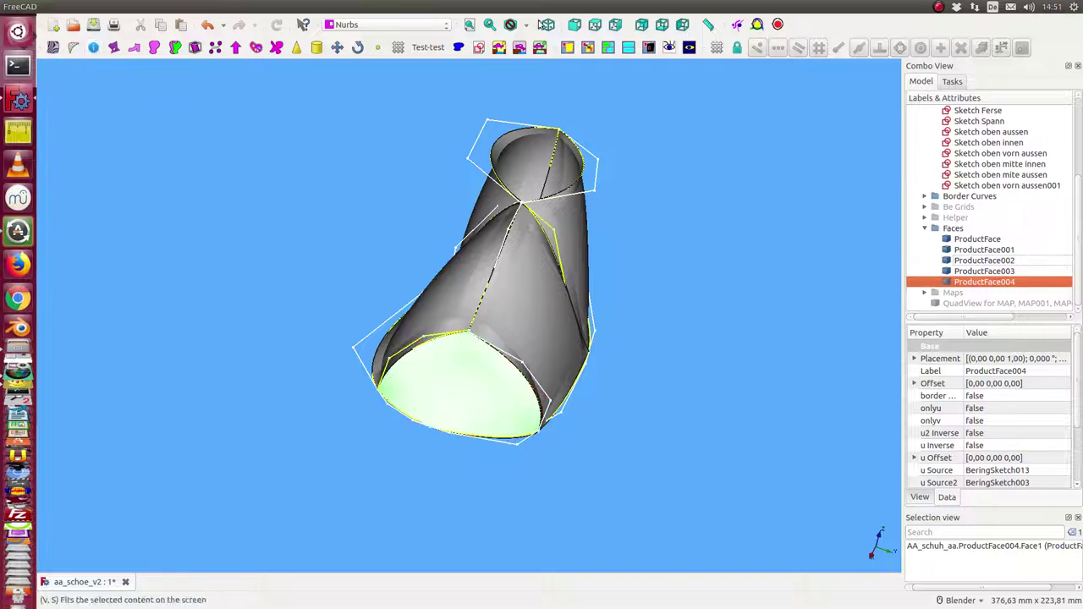
Step: Create a cell from the selected ProductFace004 and select the new Cell object
left_click(678, 7)
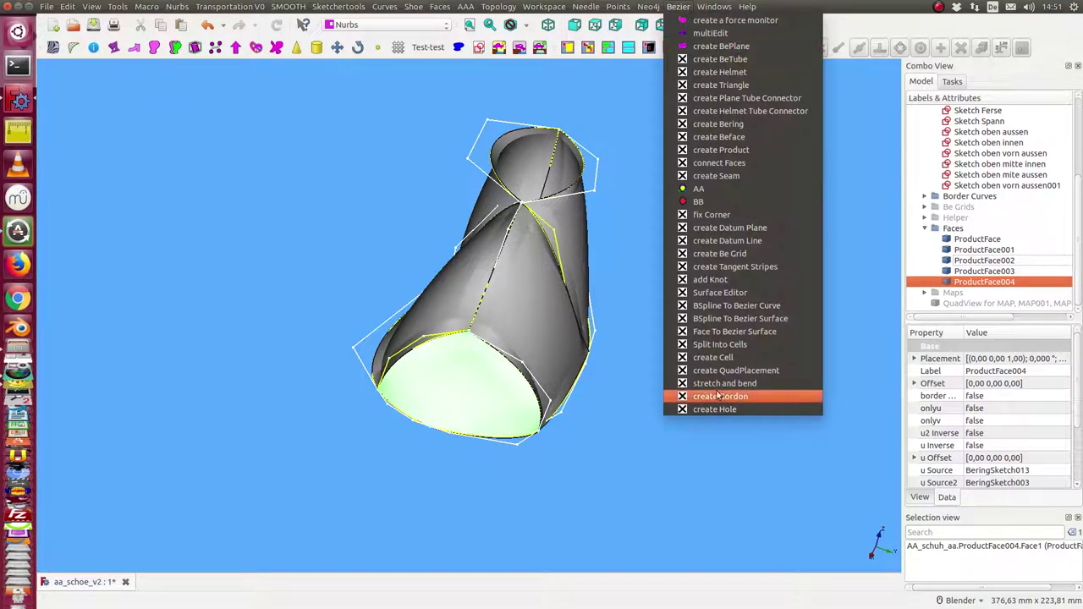
left_click(724, 362)
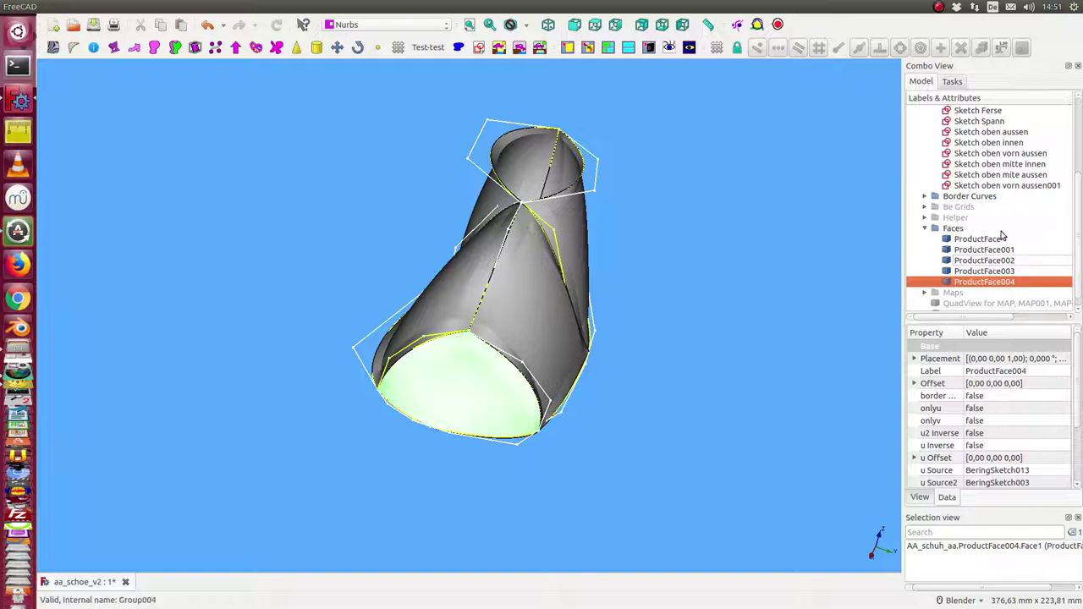
left_click(958, 304)
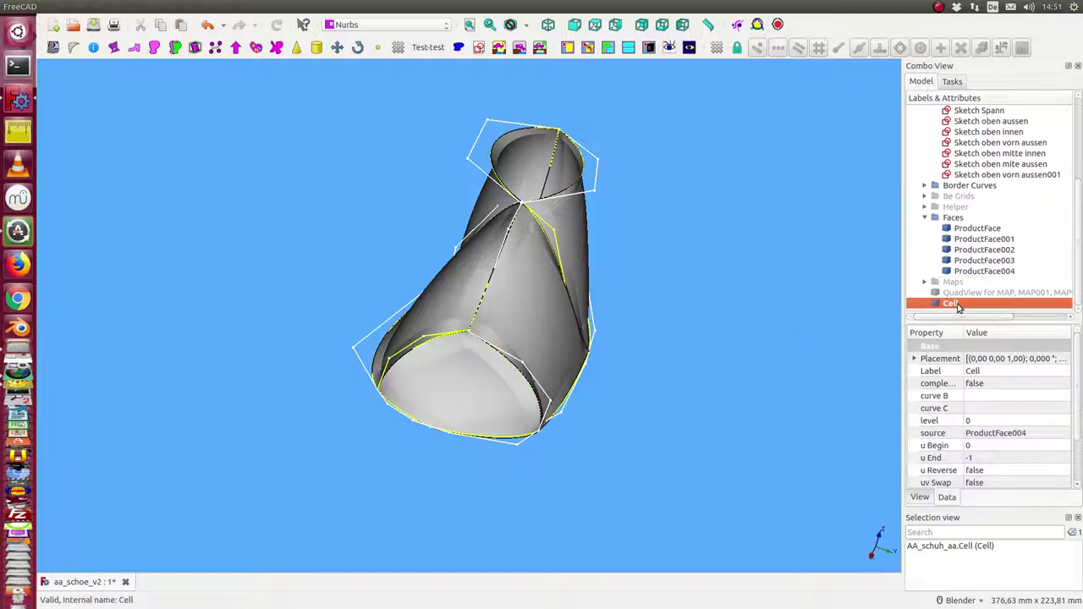
Step: Limit the cell to the middle patch of the toe face with u Begin 1, u End 2, v Begin 1 and v End 2
left_click(982, 445)
key("Tab")
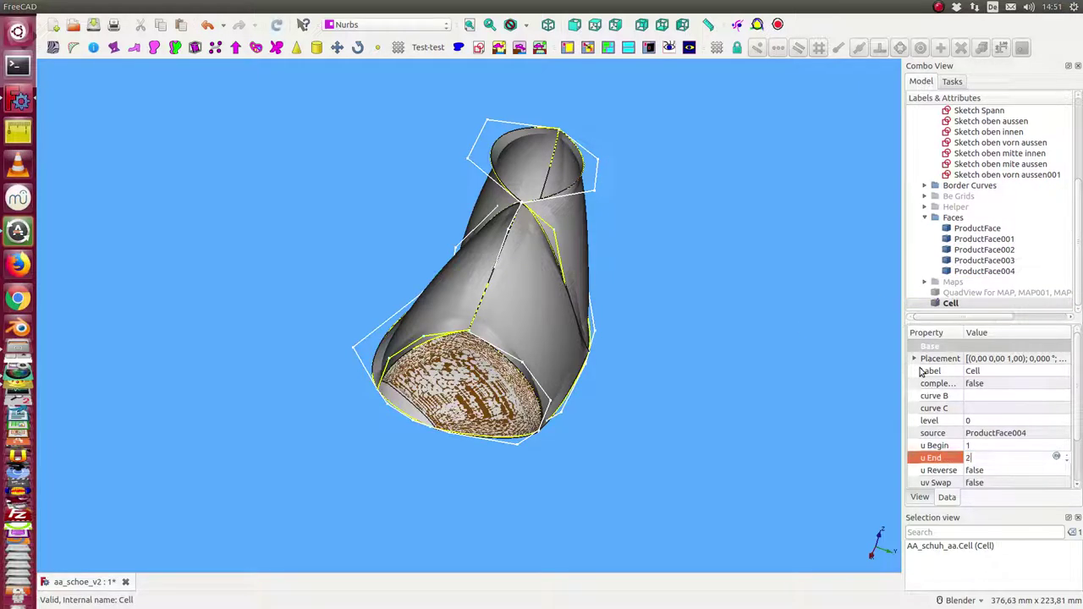
type("2")
key("Tab")
scroll(1079, 426, "down", 2)
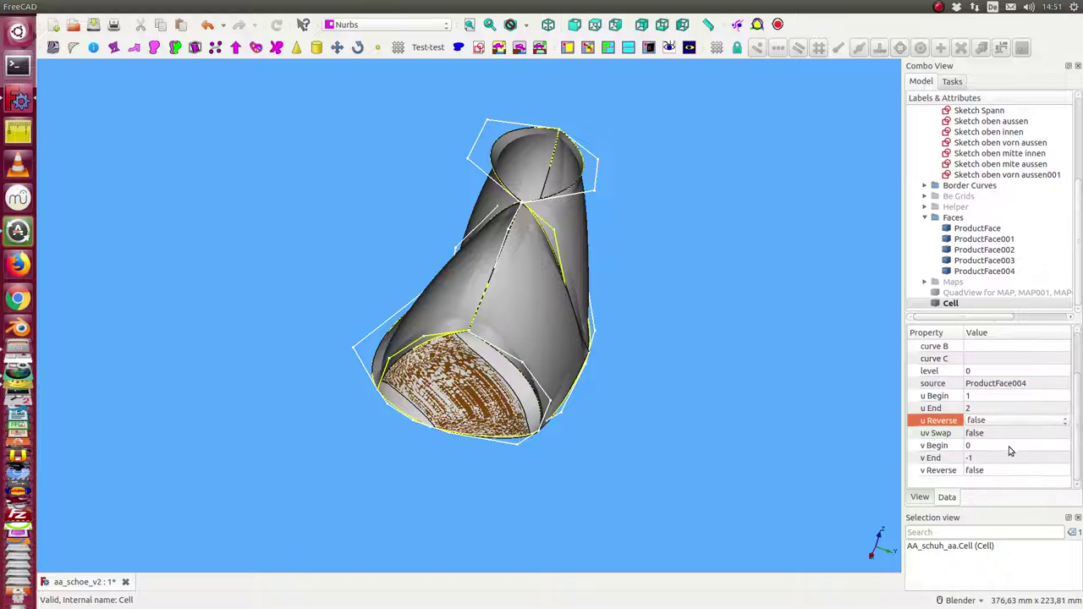
left_click(1007, 447)
type("1")
key("Tab")
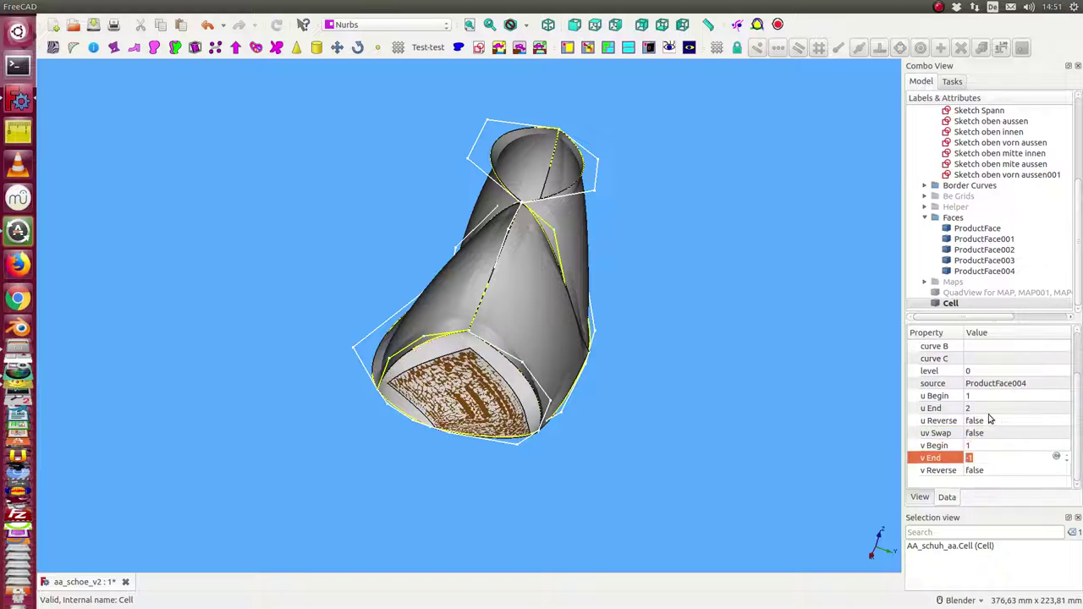
key("Return")
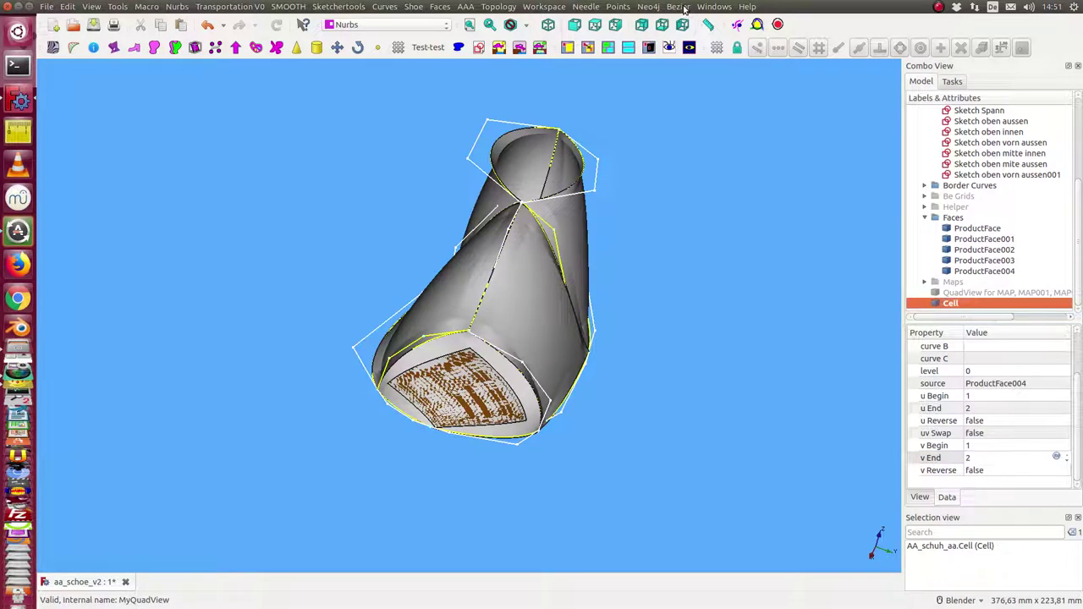
Step: Create a hole from the selected cell on the toe face and view the shoe from the front
left_click(681, 7)
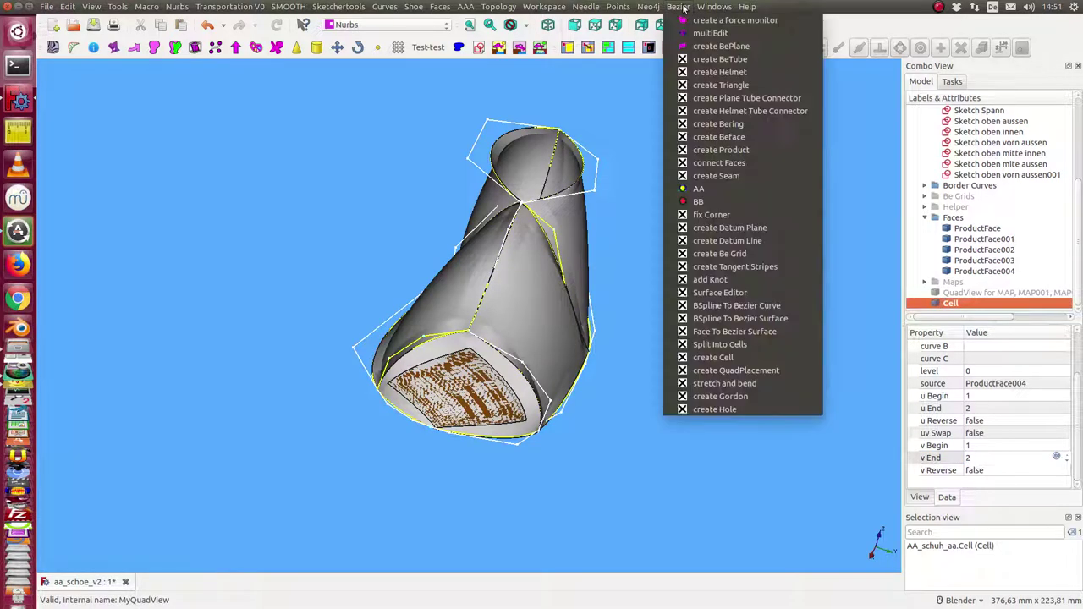
left_click(693, 411)
key("1")
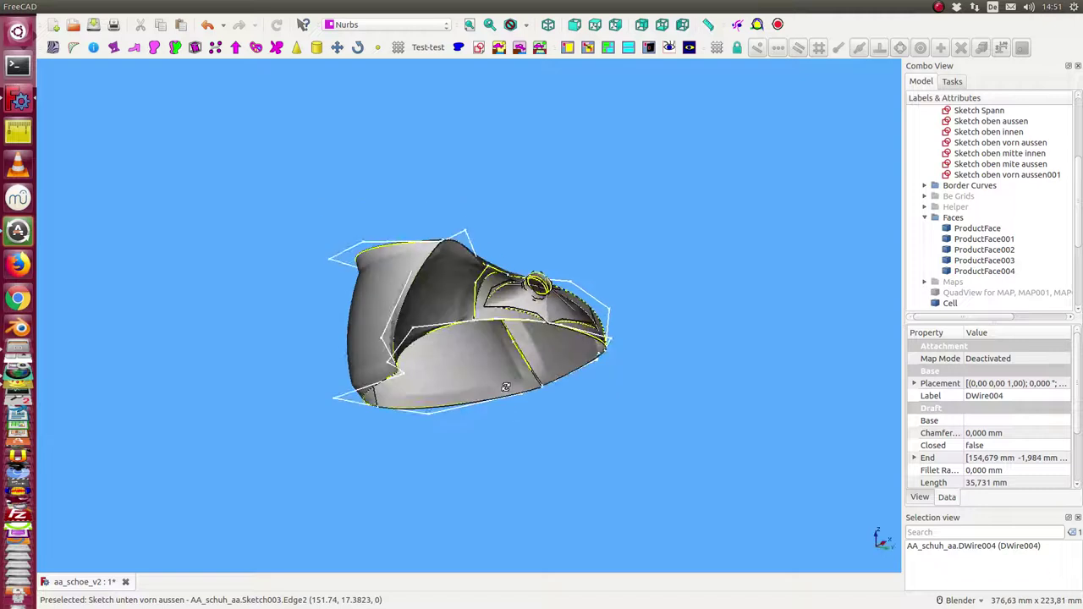
scroll(965, 290, "down", 2)
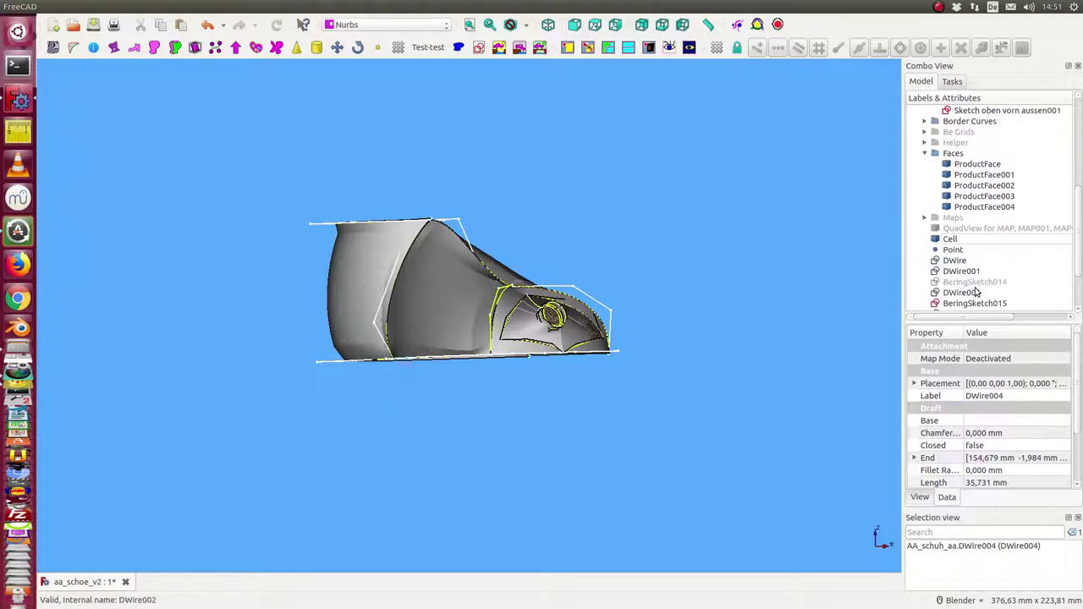
Step: Hide the cell and duplicate it without copying its dependencies
left_click(950, 240)
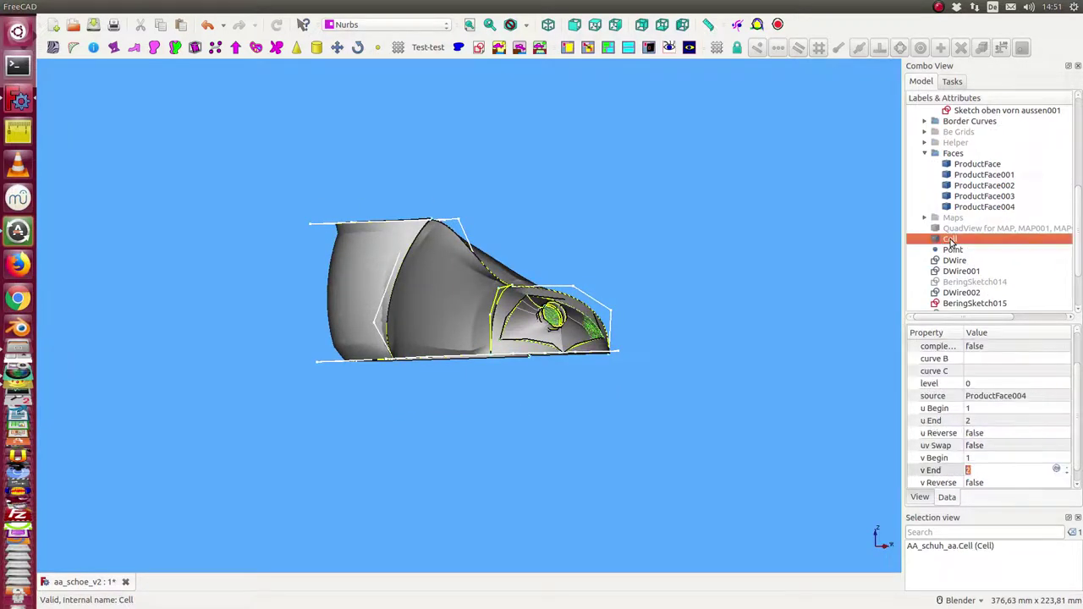
key("ctrl+c")
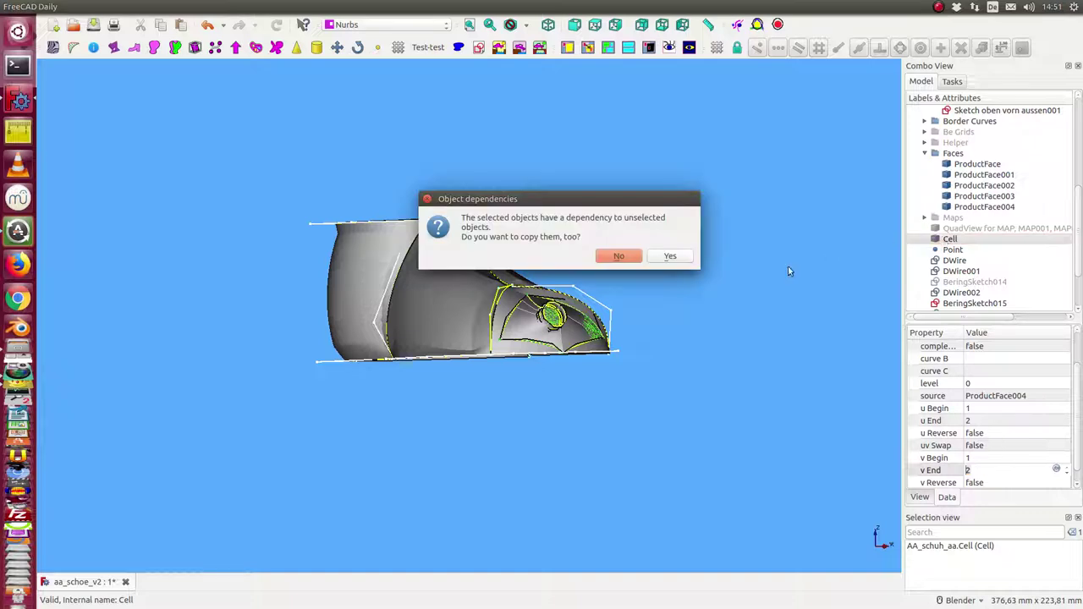
left_click(606, 257)
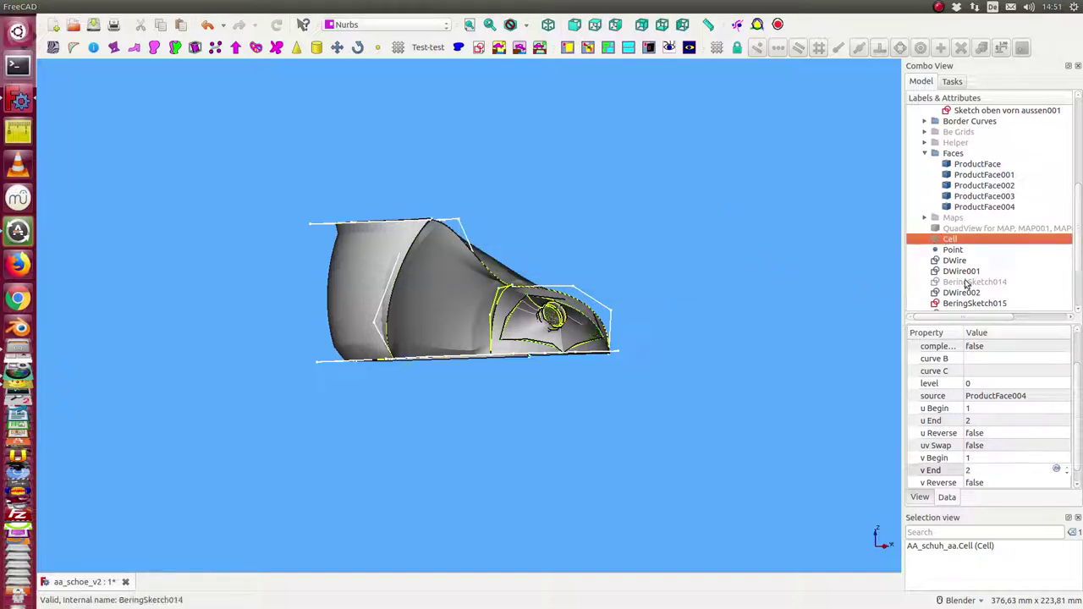
key("ctrl+v")
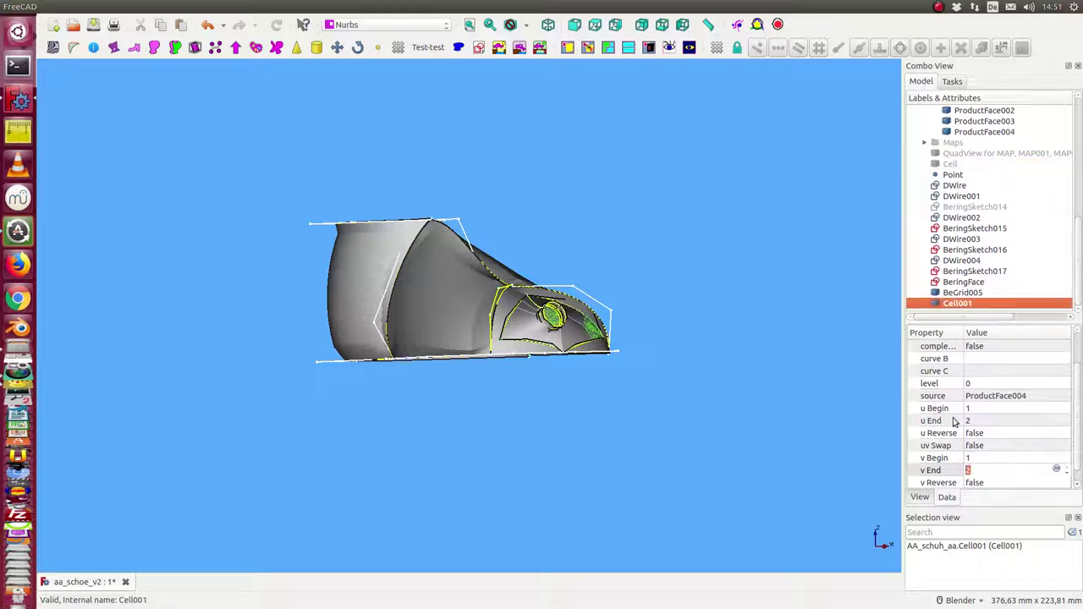
Step: Set the complement property of Cell001 to true and hide the toe face ProductFace004
left_click_drag(904, 383, 832, 382)
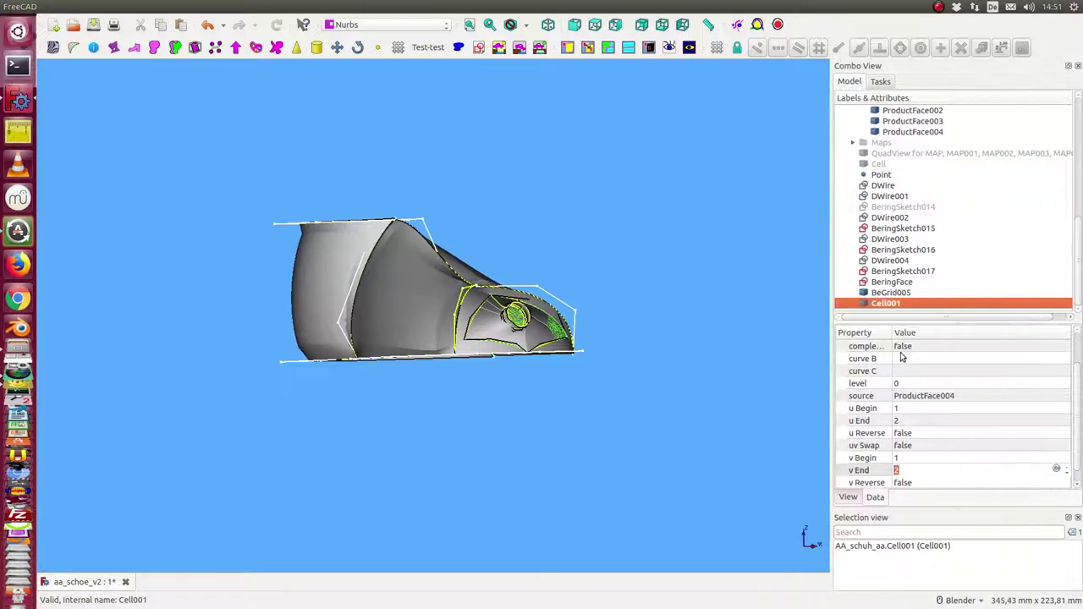
double_click(925, 386)
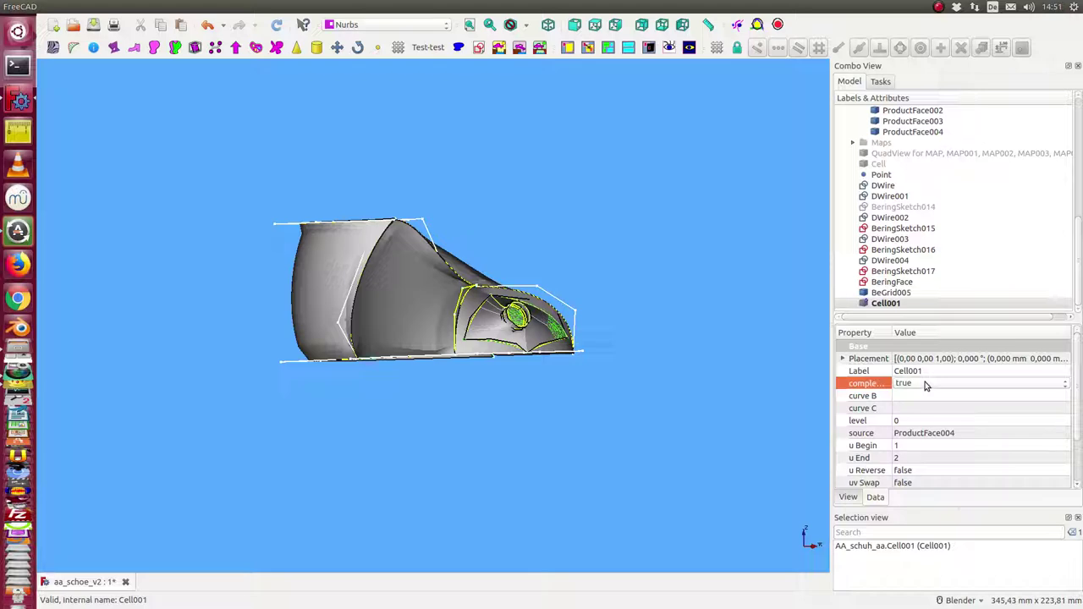
mouse_move(703, 276)
middle_mouse_down()
mouse_move(609, 339)
mouse_move(585, 301)
mouse_move(624, 319)
mouse_move(442, 476)
mouse_move(551, 403)
mouse_move(563, 323)
mouse_move(403, 124)
mouse_move(431, 186)
mouse_move(398, 457)
mouse_move(387, 449)
mouse_move(583, 334)
mouse_move(512, 326)
mouse_move(260, 410)
mouse_move(640, 198)
mouse_move(622, 360)
middle_mouse_up()
left_click(429, 189)
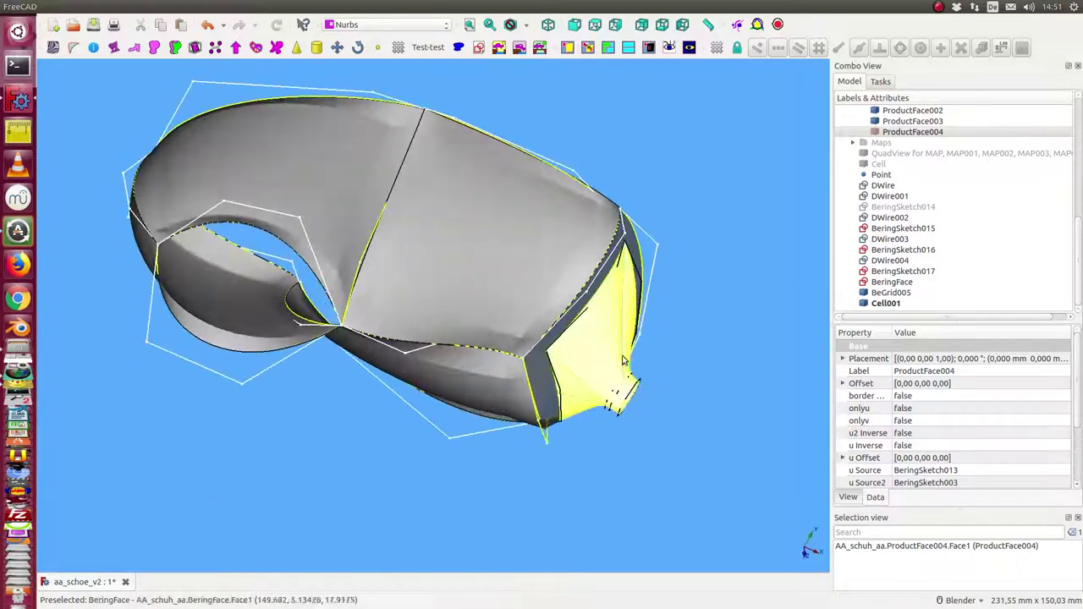
Step: Examine the finished shoe and the hole geometry at its toe from above, below and the side
middle_click_drag(271, 515, 414, 458)
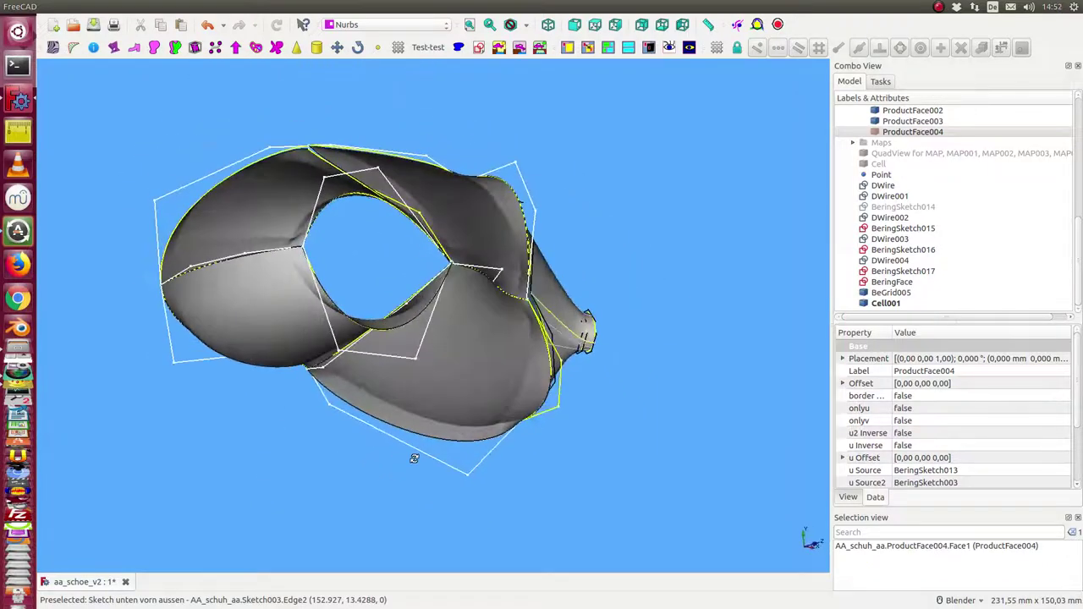
middle_click_drag(496, 471, 288, 433)
middle_click_drag(452, 410, 369, 420)
scroll(369, 419, "down", 5)
middle_click_drag(418, 468, 374, 410)
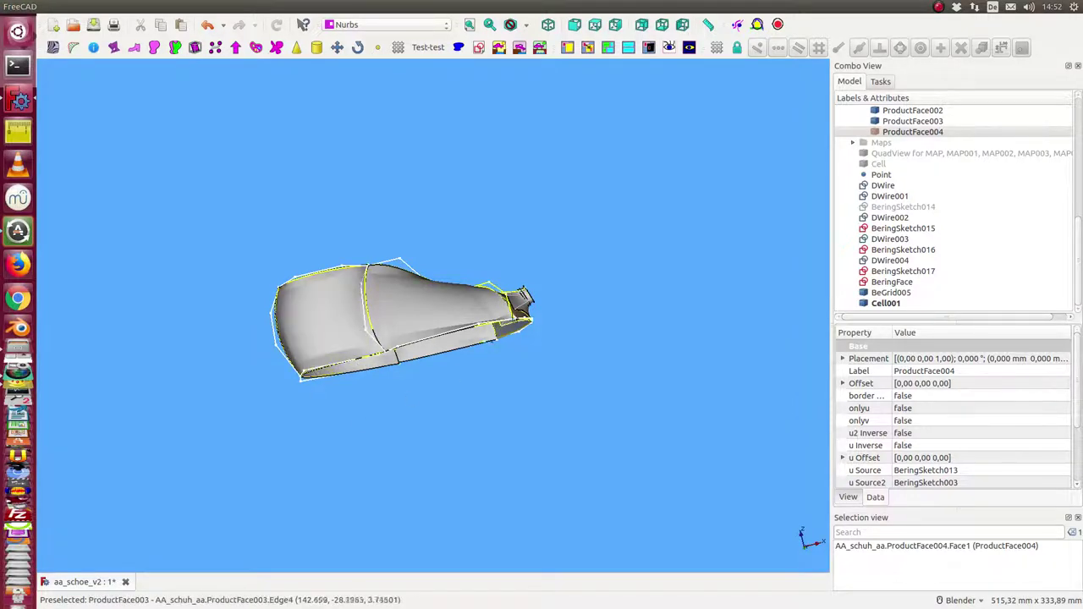
middle_click_drag(364, 372, 498, 405)
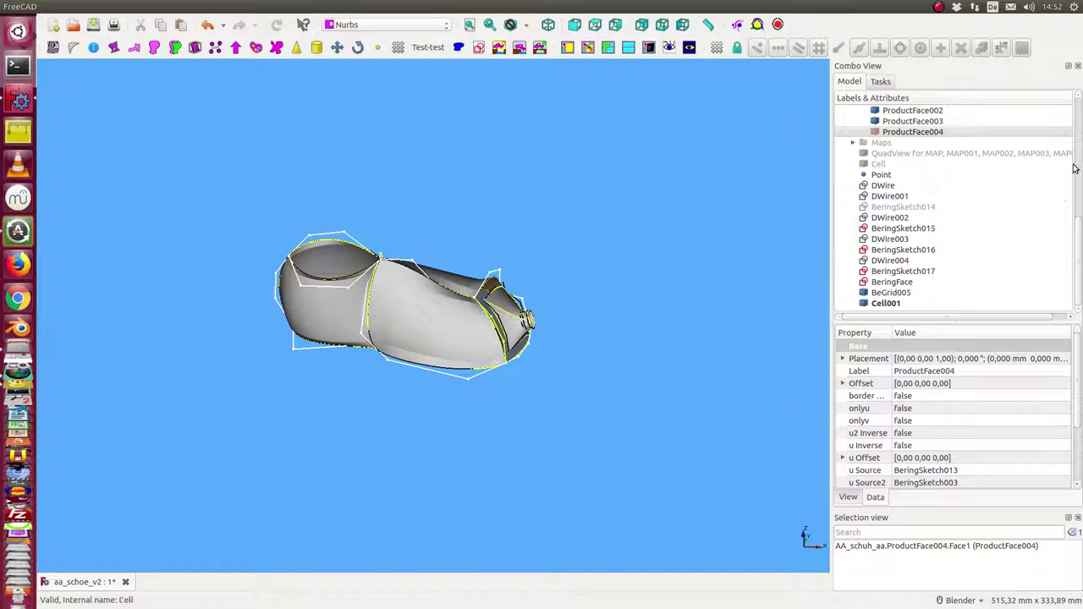